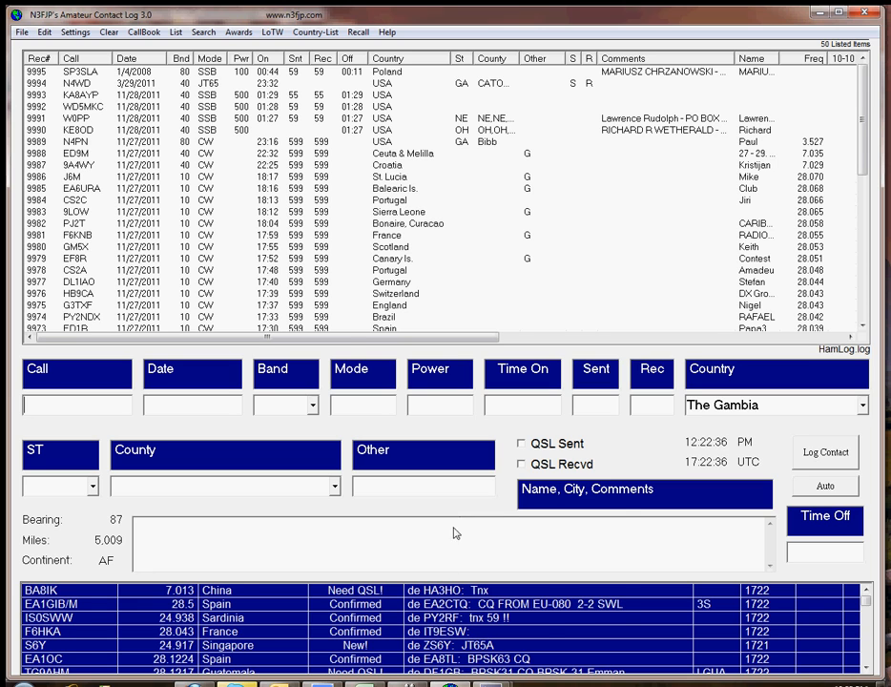
Step: Switch to the dxcc workbook in Excel and examine the W band entries for American Samoa and Antigua & Barbuda
left_click(363, 683)
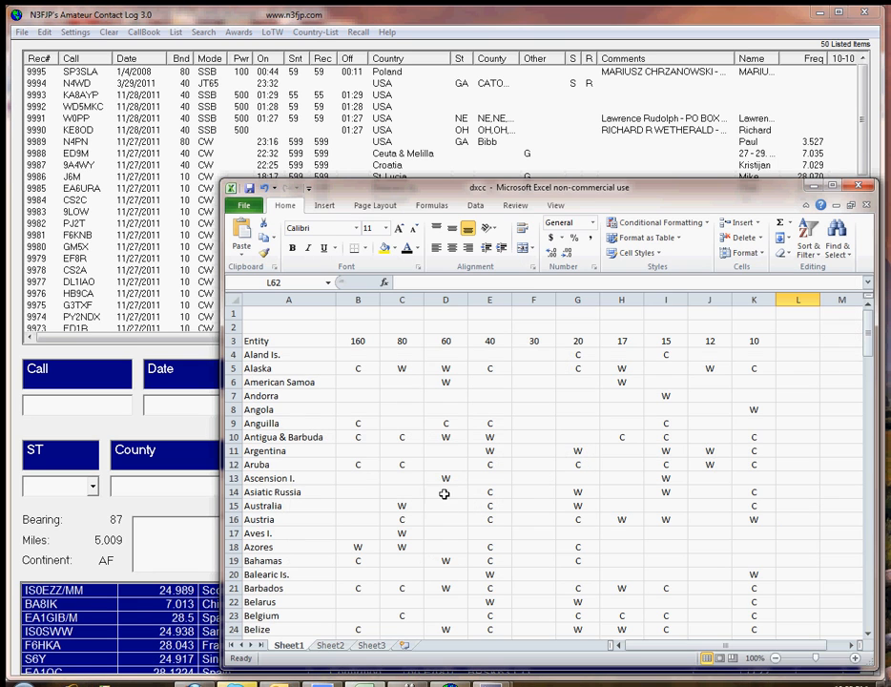
left_click_drag(537, 188, 430, 153)
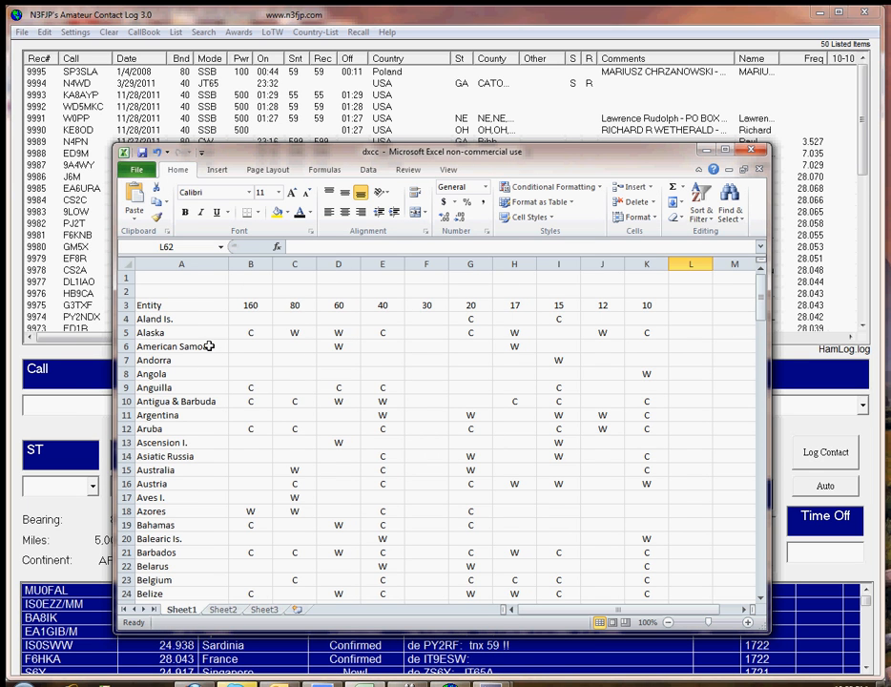
left_click(340, 348)
left_click(520, 347)
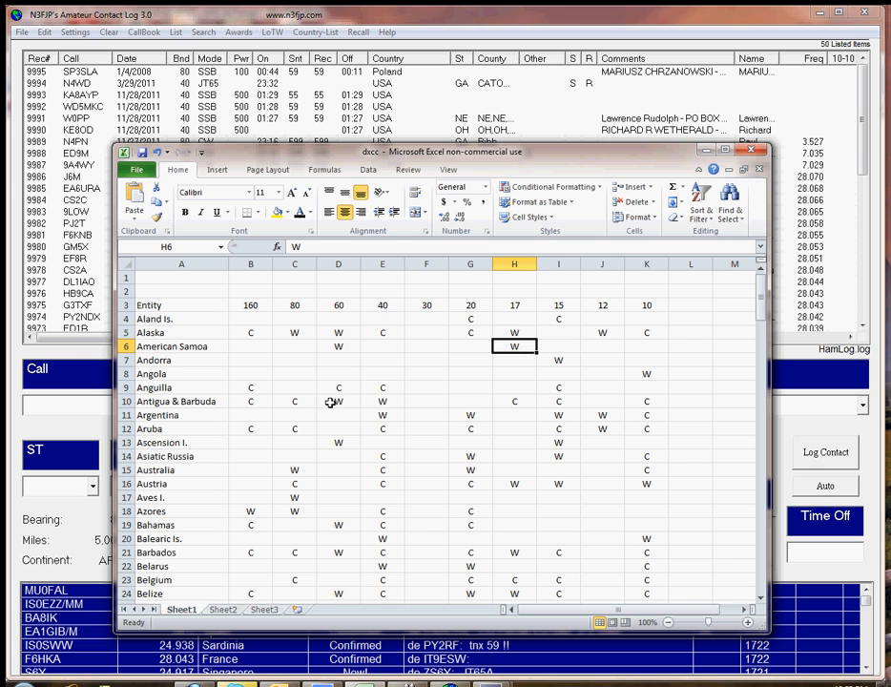
left_click_drag(341, 402, 381, 405)
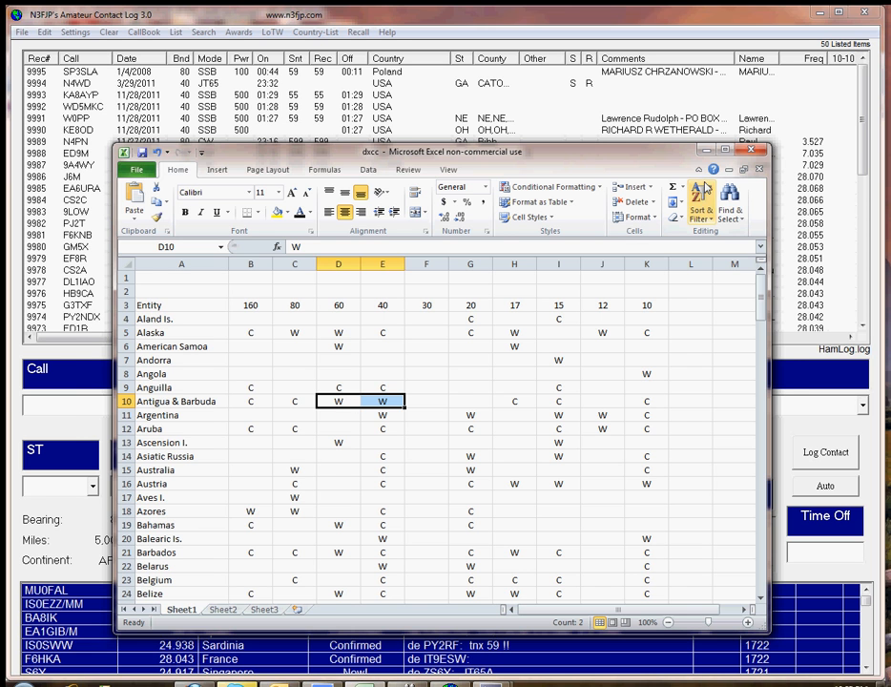
Step: Return to Amateur Contact Log, set the country to Antigua & Barbuda and search the log for its contacts
left_click(707, 150)
left_click(863, 407)
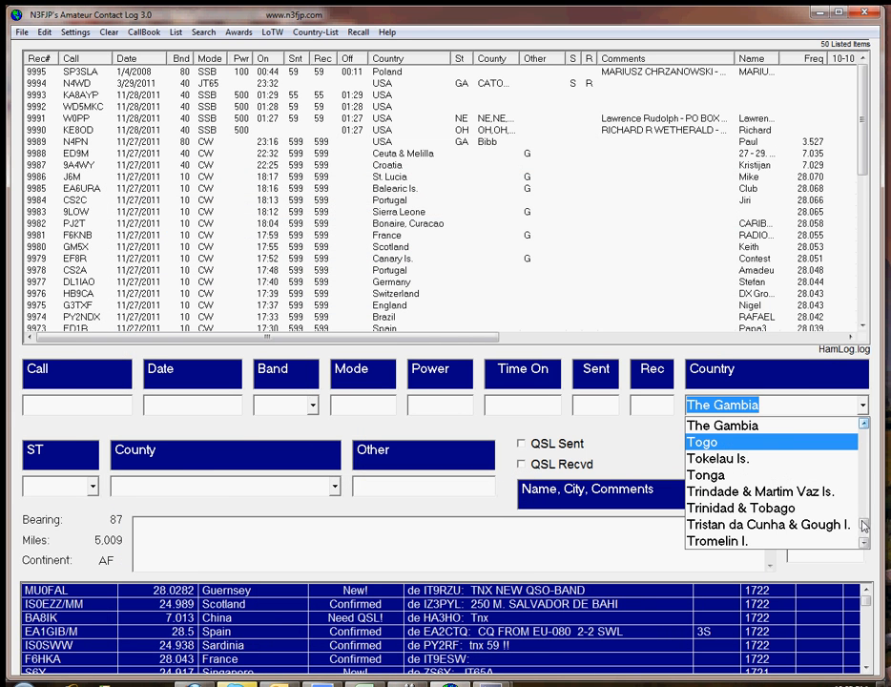
left_click_drag(864, 526, 864, 415)
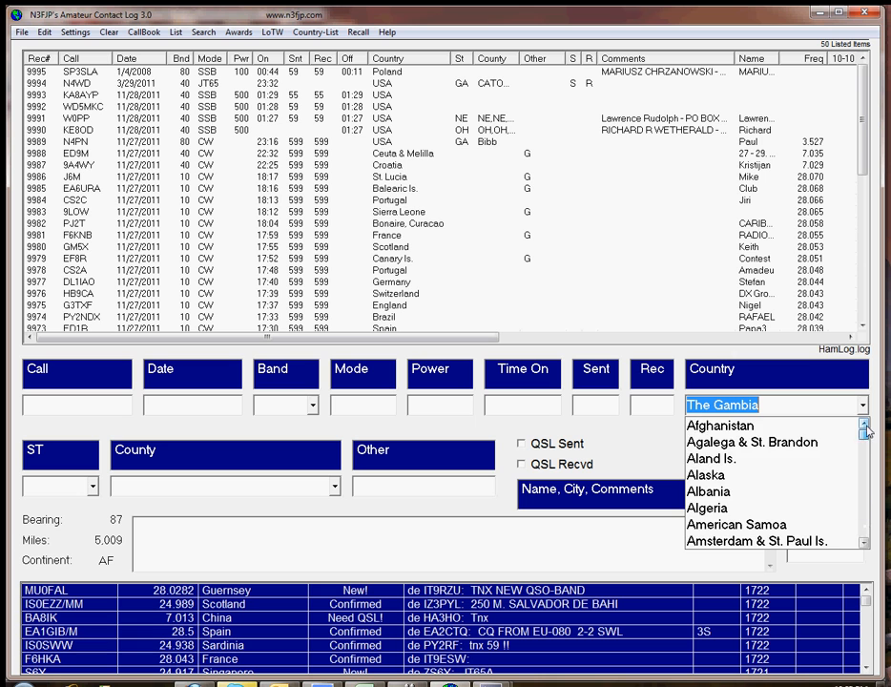
left_click(864, 543)
left_click(864, 543)
left_click(865, 543)
left_click(864, 543)
left_click(864, 543)
left_click(865, 543)
left_click(864, 543)
left_click(864, 543)
left_click(865, 543)
left_click(760, 508)
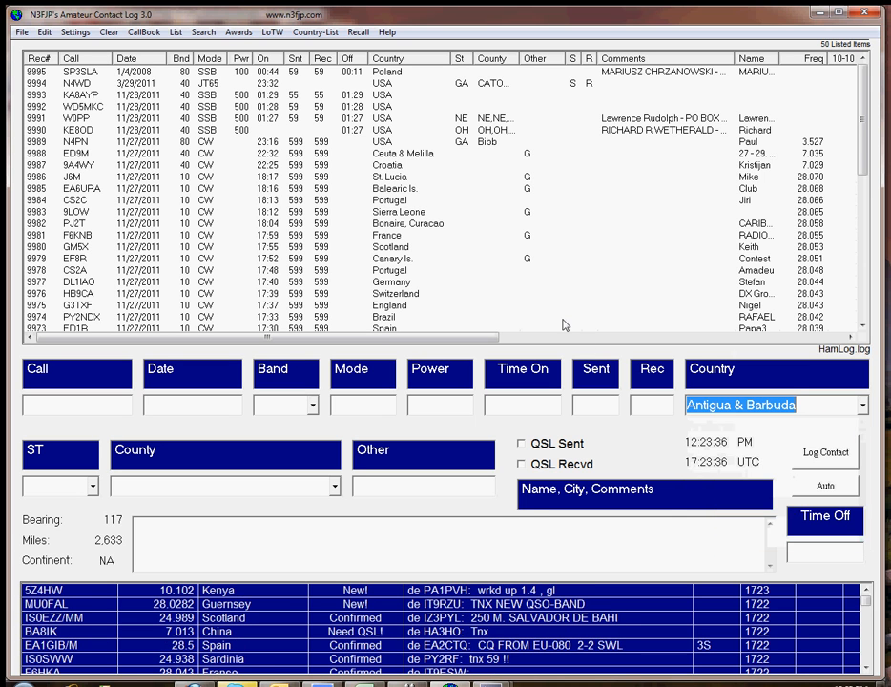
left_click(203, 32)
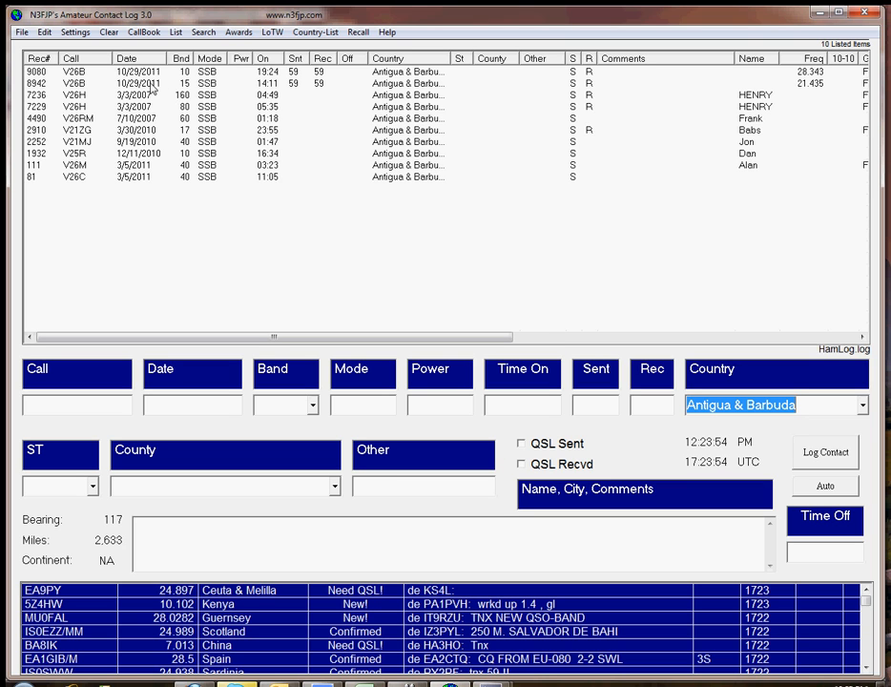
Step: Check the 40, 15 and 10 metre contacts in the Antigua & Barbuda results, then dismiss the record options
left_click(142, 177)
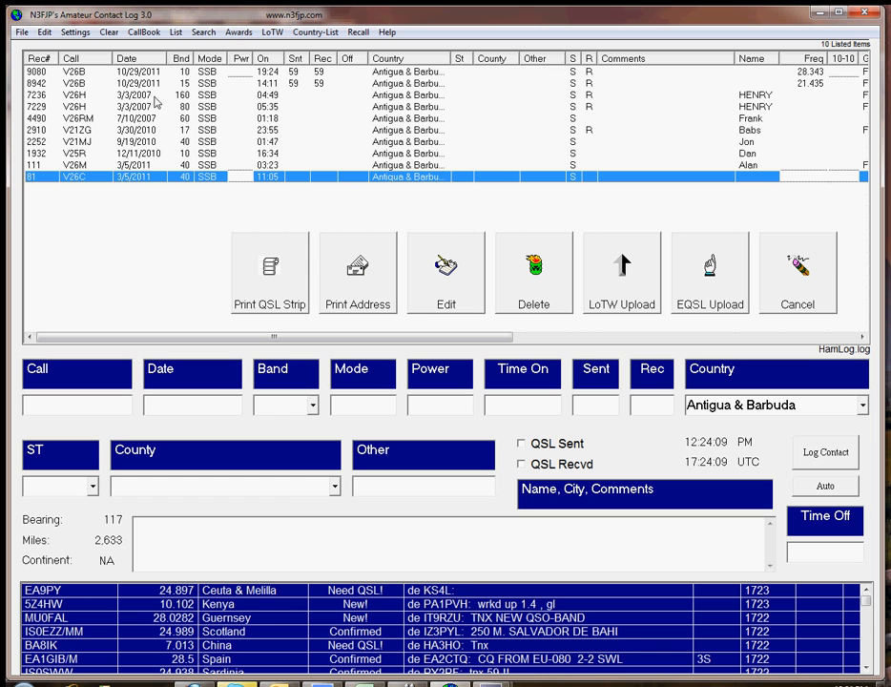
left_click(123, 84)
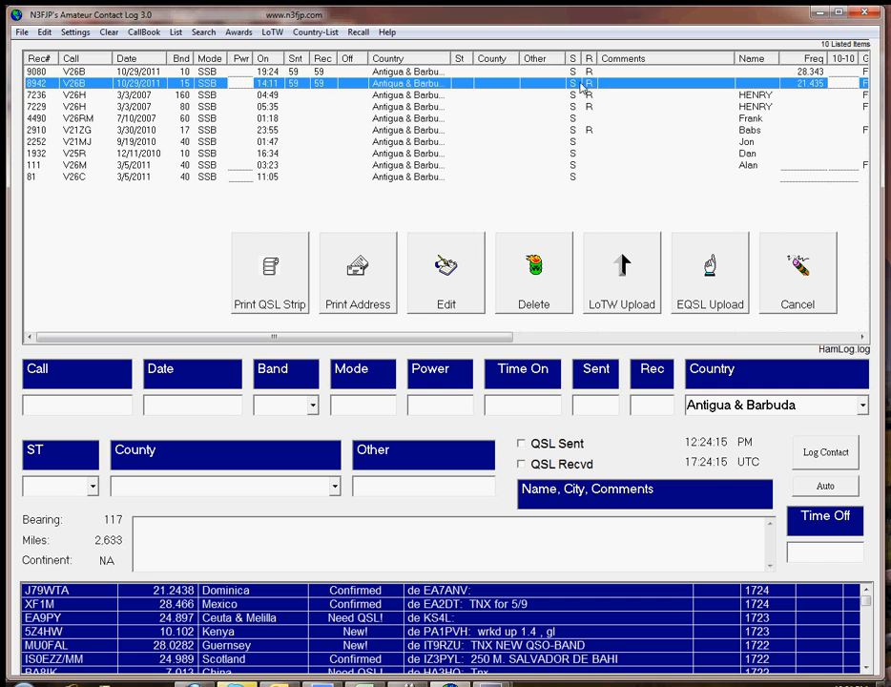
left_click(216, 72)
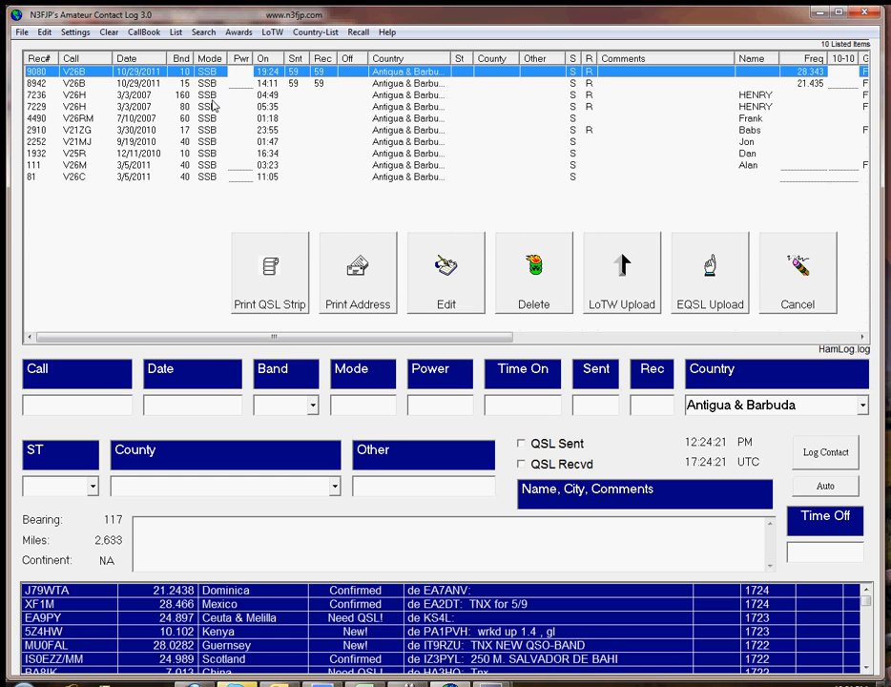
left_click(796, 260)
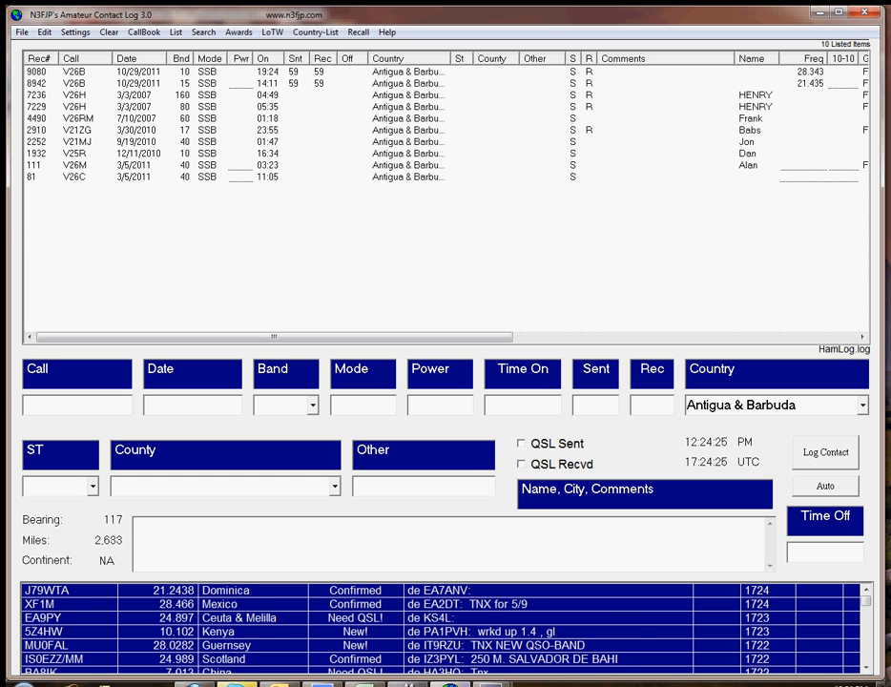
Step: Switch to the dxcc workbook in Excel and look through the entity list for the Bulgaria row
left_click(365, 685)
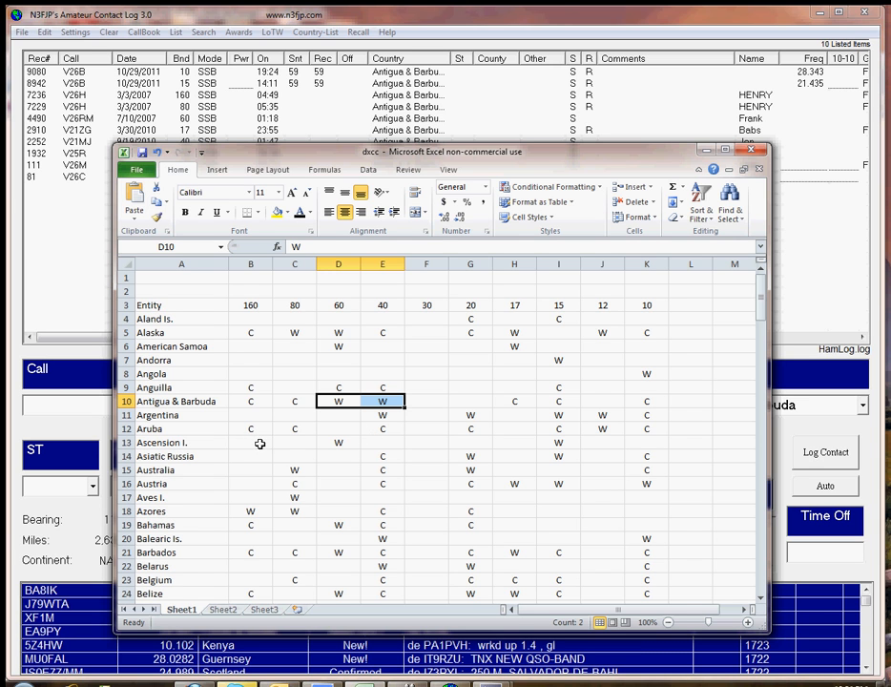
left_click(213, 443)
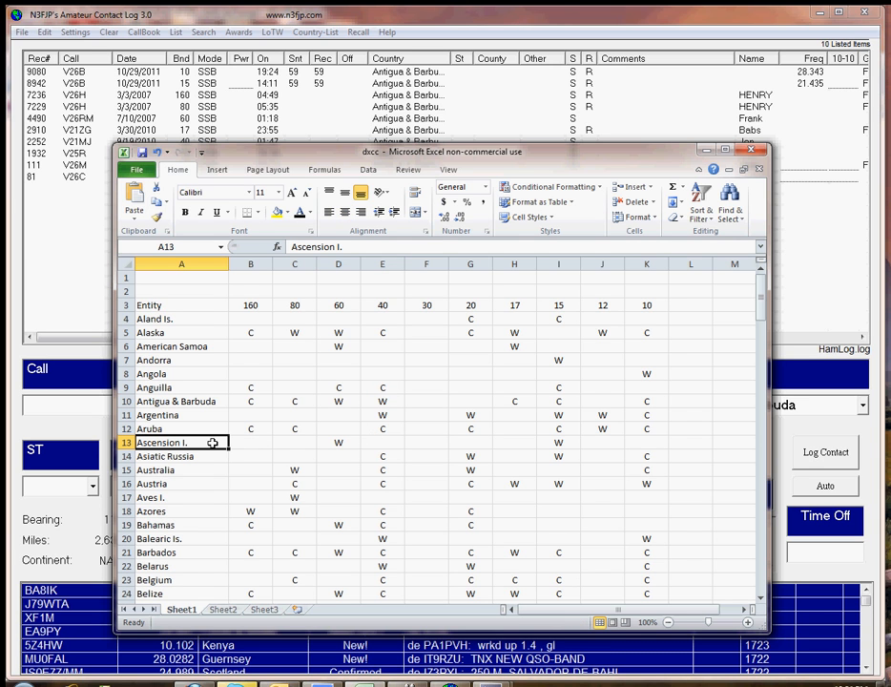
left_click(212, 468)
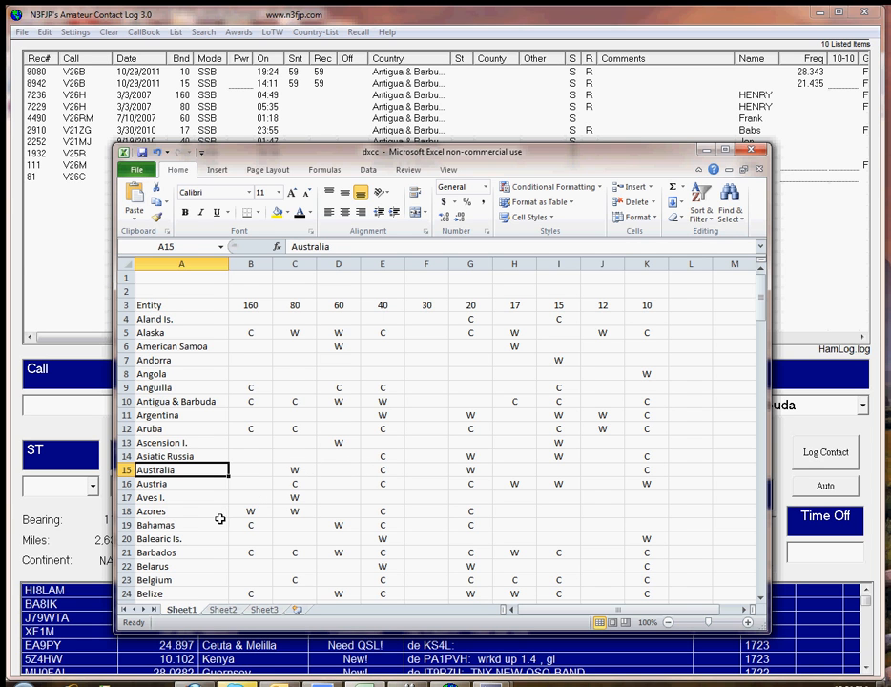
scroll(279, 519, "down", 2)
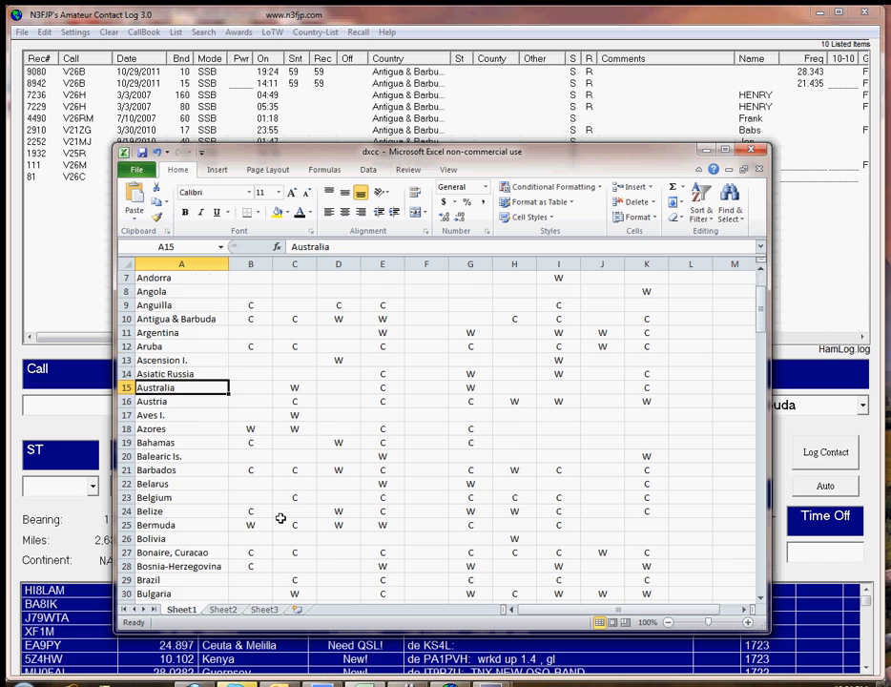
scroll(280, 518, "down", 1)
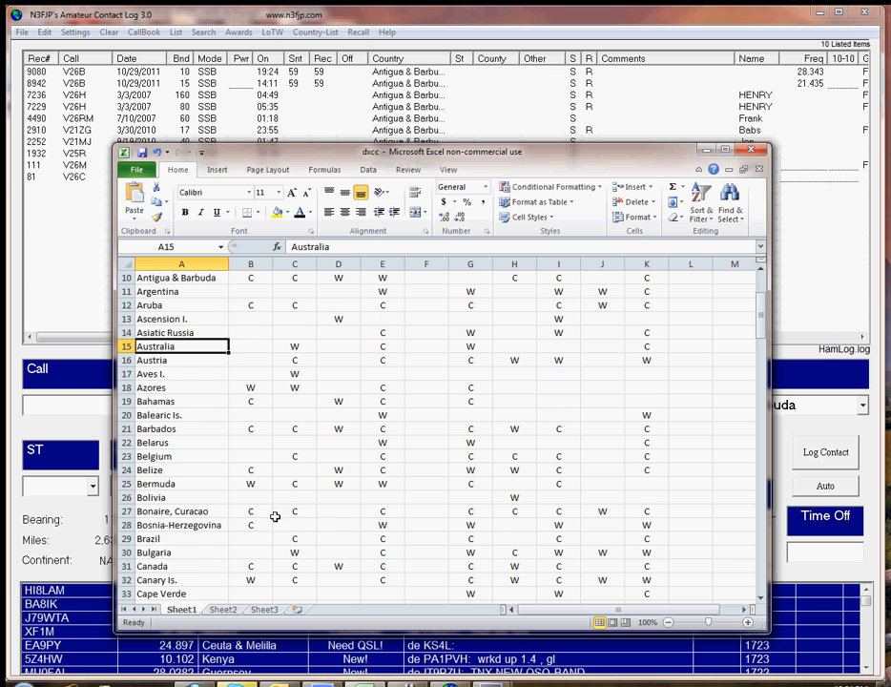
scroll(229, 497, "down", 1)
left_click(218, 512)
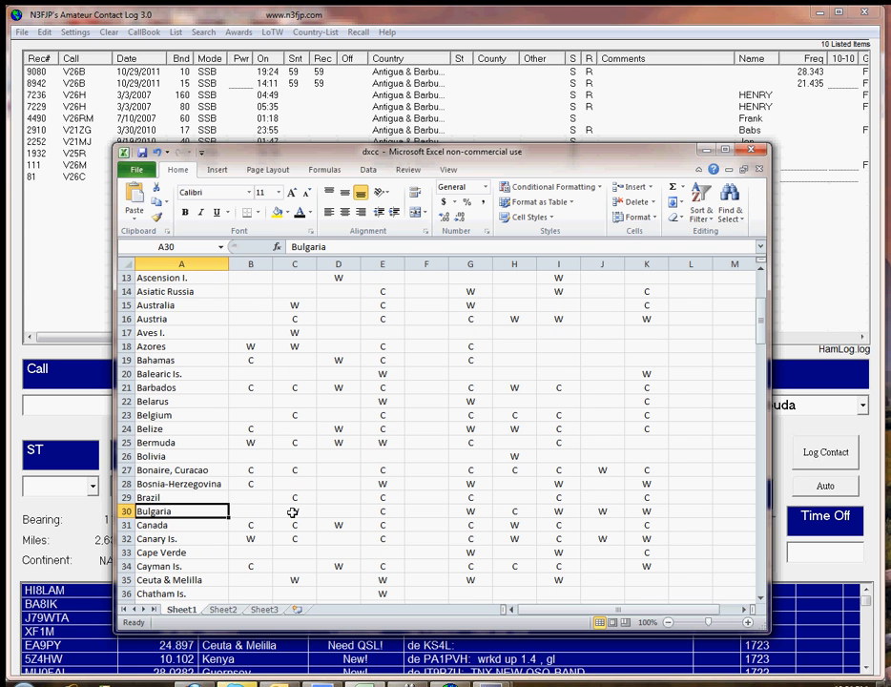
Step: Return to Amateur Contact Log, set the country to Bulgaria and search the log for its contacts
left_click(822, 290)
left_click(862, 405)
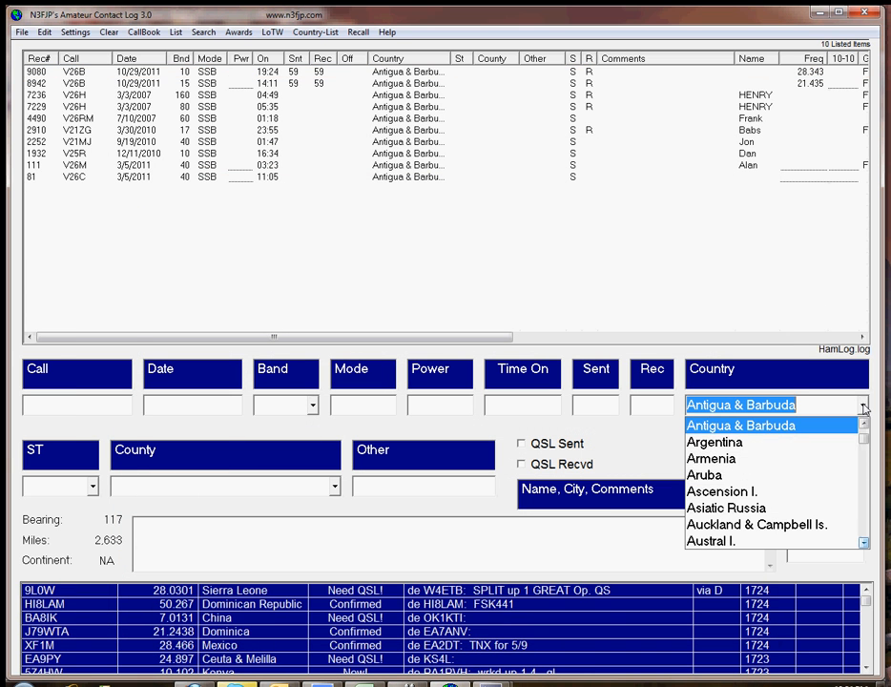
left_click(865, 454)
left_click_drag(866, 454, 866, 446)
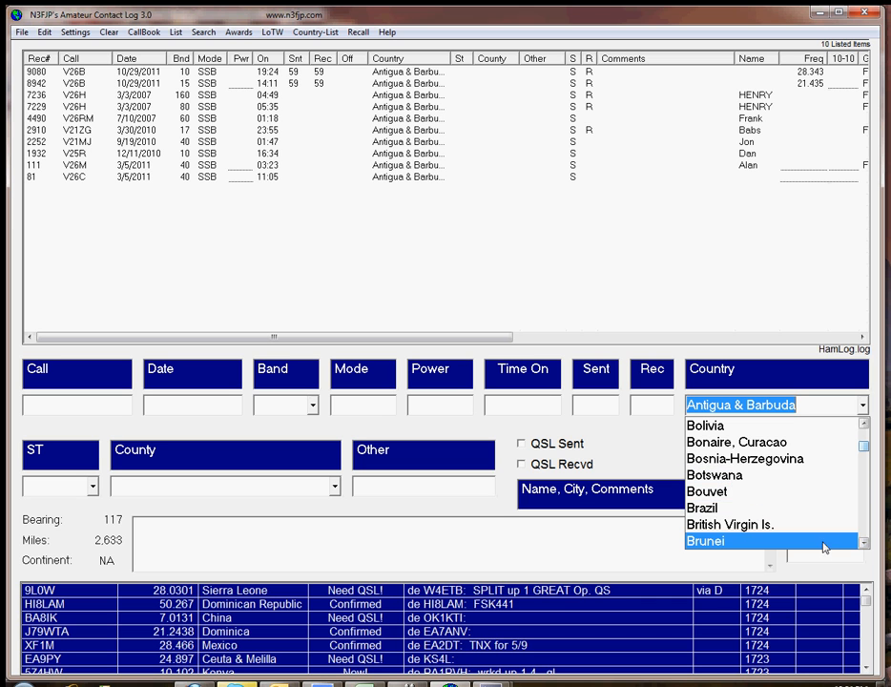
left_click(864, 543)
left_click(865, 543)
left_click(864, 543)
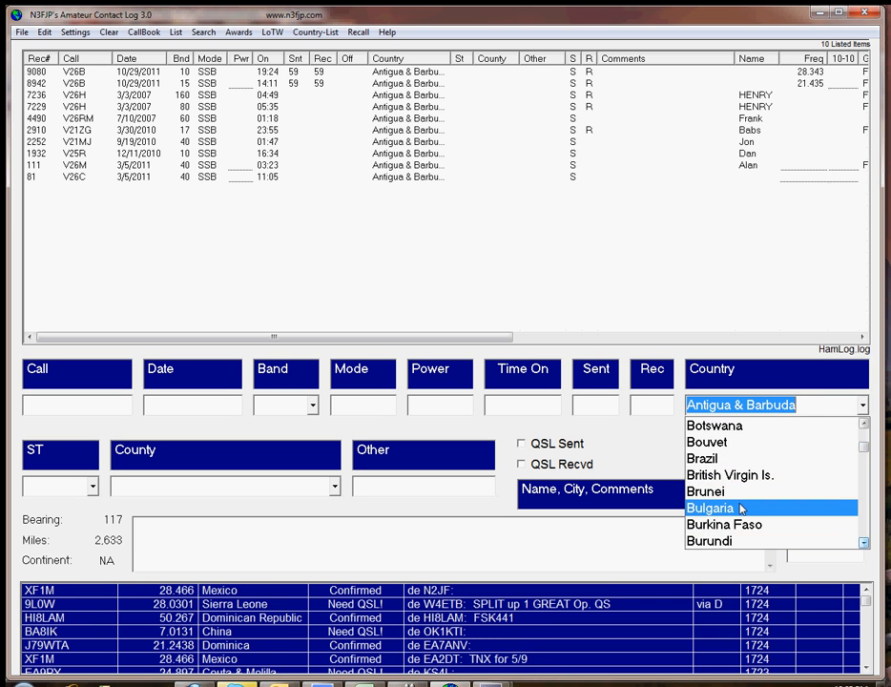
left_click(849, 507)
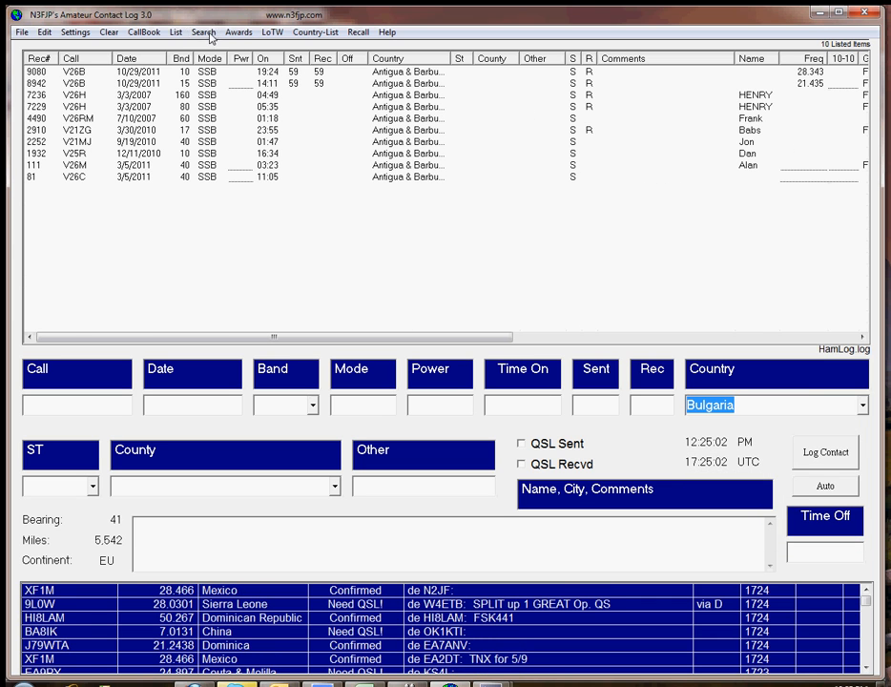
left_click(210, 33)
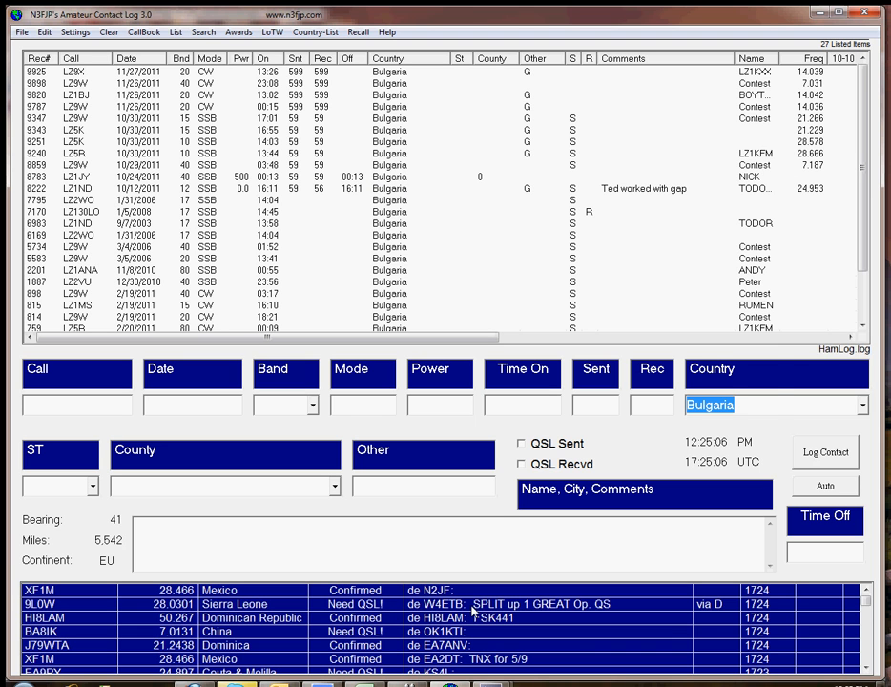
Step: Switch to the dxcc workbook in Excel and check Bulgaria's W entries on the 80, 20, 15, 12 and 10 metre bands
left_click(365, 684)
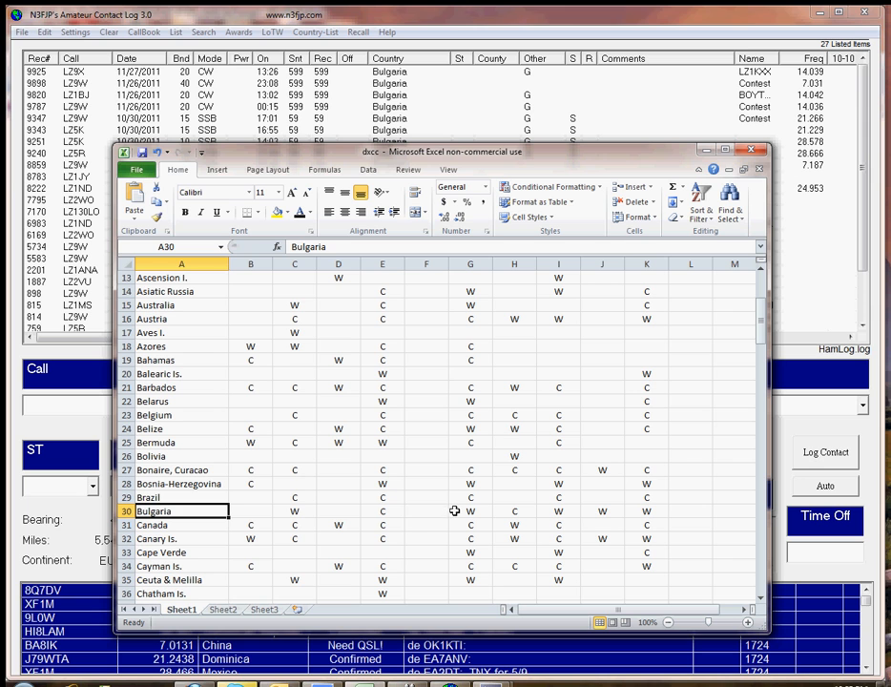
left_click(294, 512)
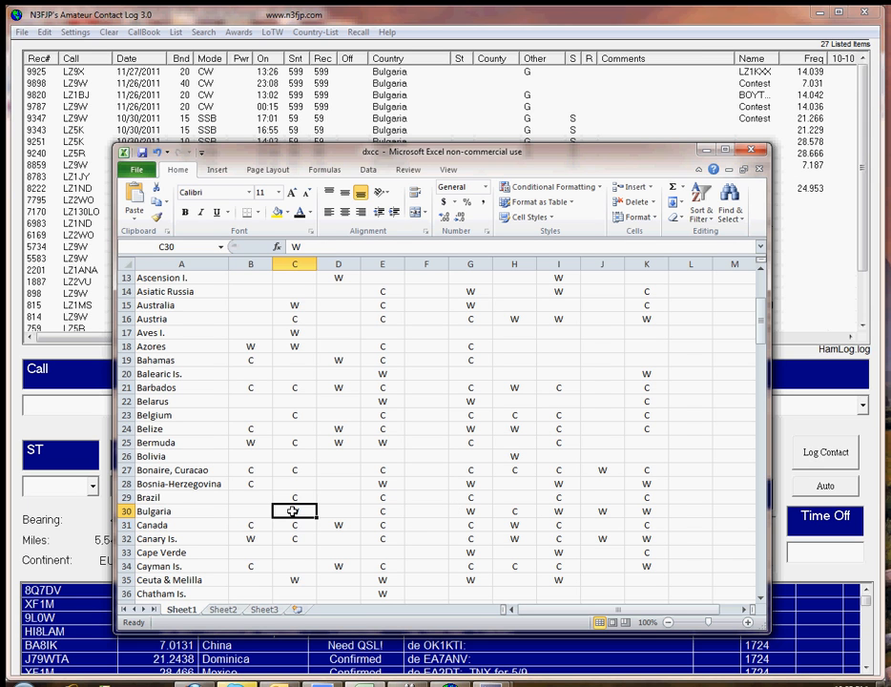
left_click(474, 511)
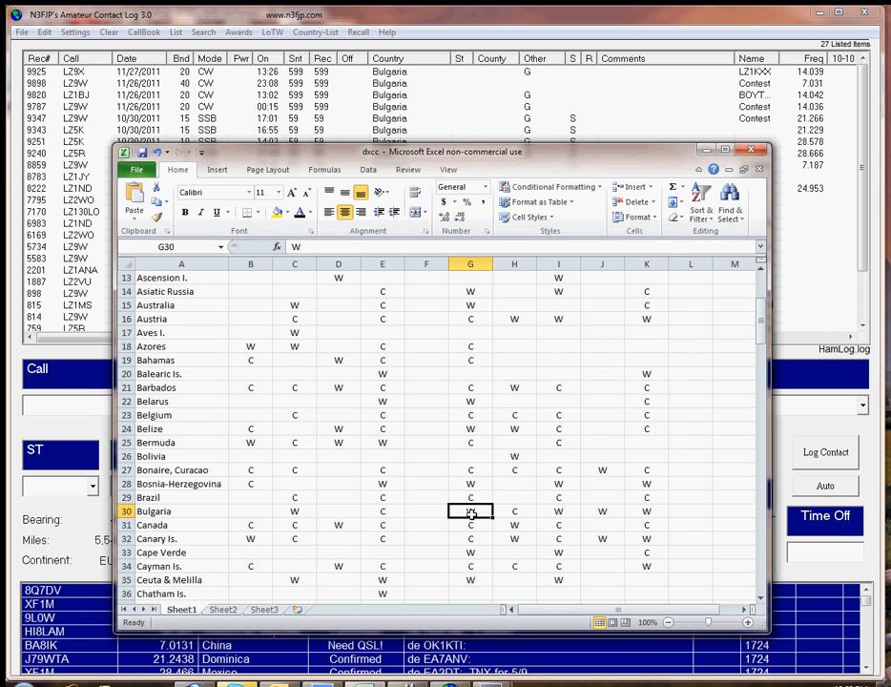
left_click(561, 512)
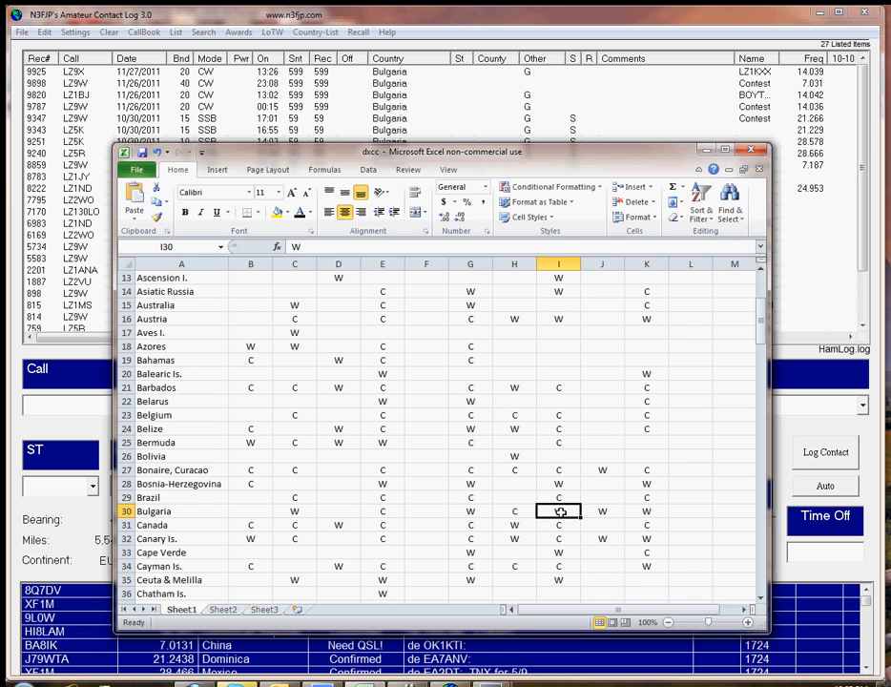
left_click(605, 513)
left_click(647, 512)
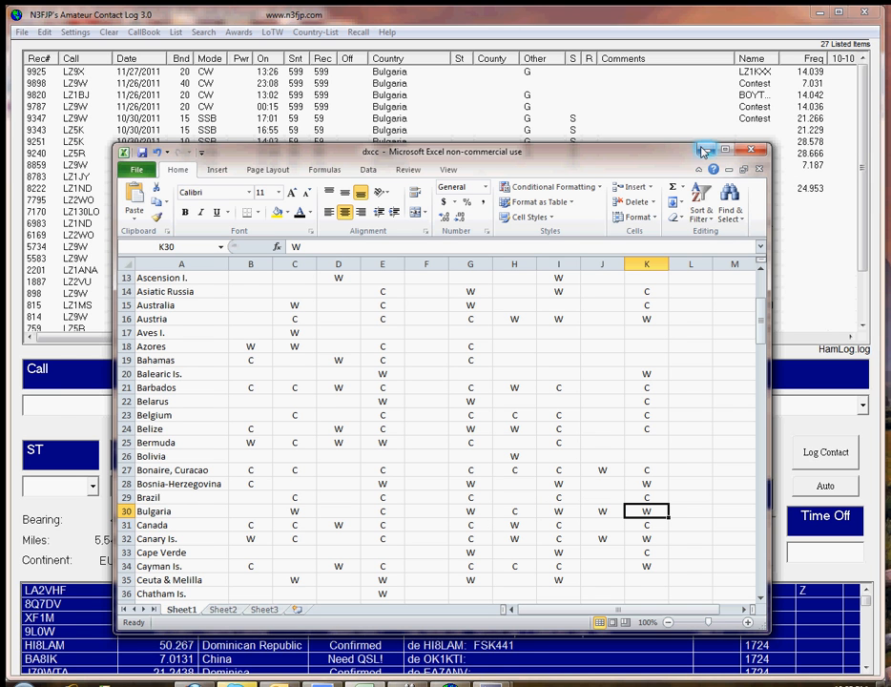
Step: Return to Amateur Contact Log and inspect the Other field of the 11/27/2011 Bulgaria contact's edit form, then close it
left_click(704, 151)
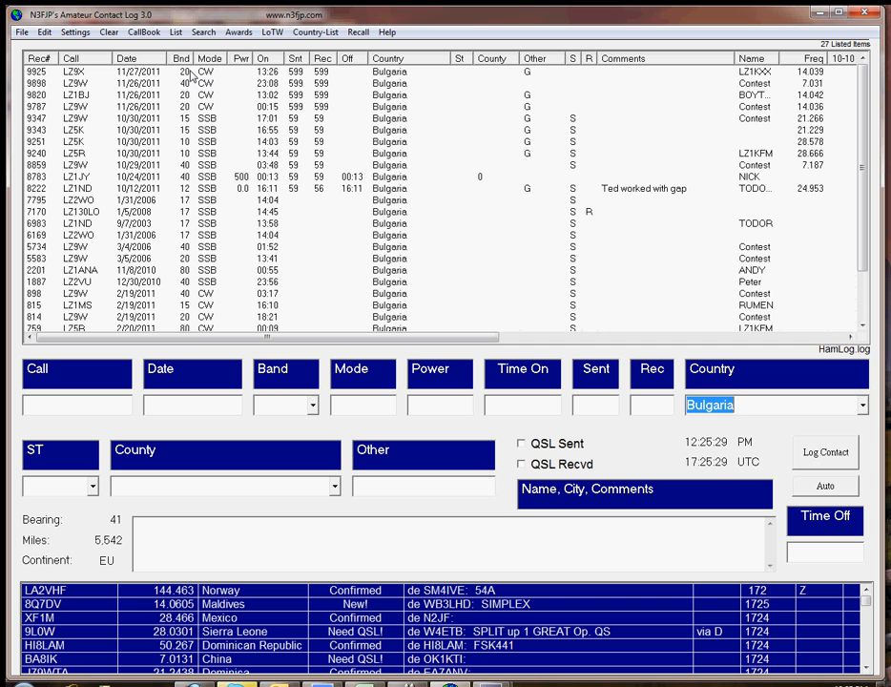
left_click(191, 74)
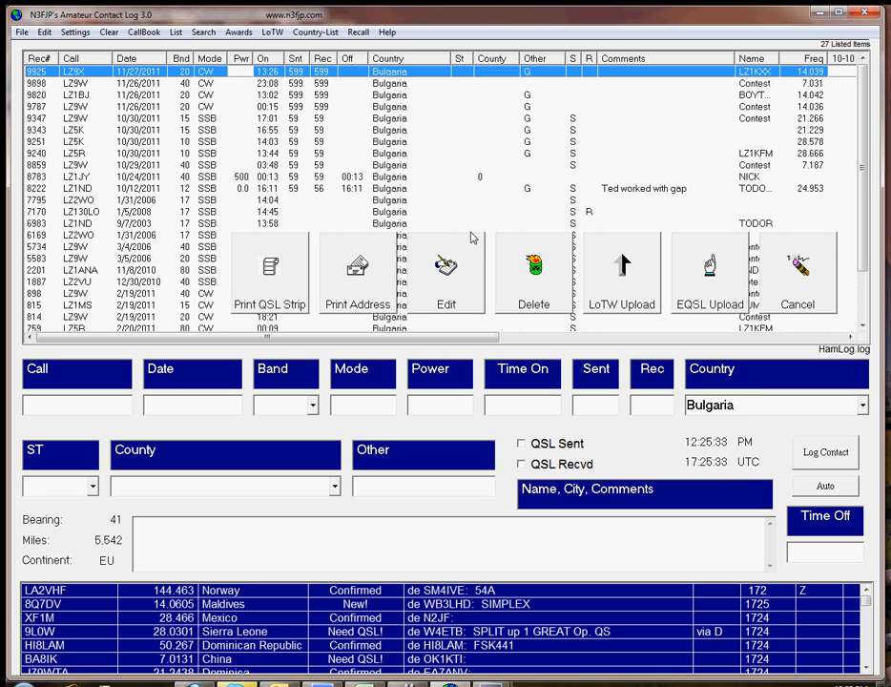
left_click(442, 277)
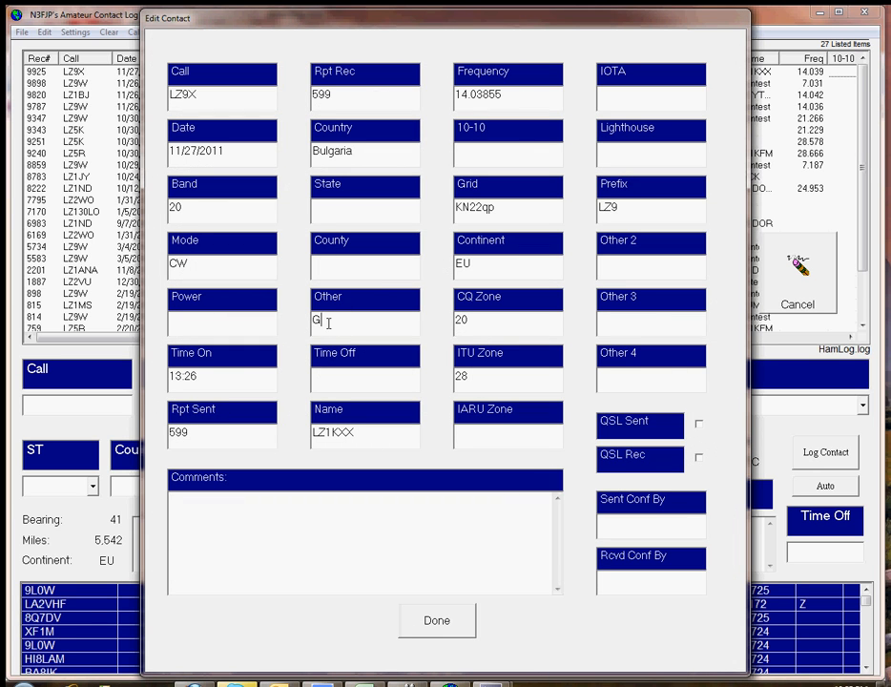
left_click(434, 625)
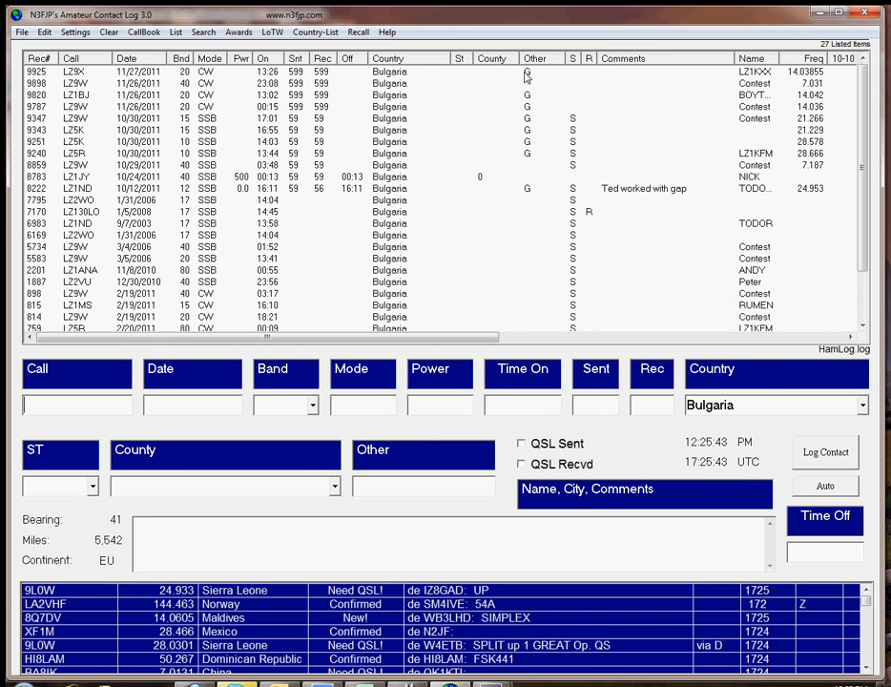
Step: Go through the G-marked Bulgaria contacts on the 20, 15 and 10 metre bands in the log, then clear the row selection
left_click(299, 74)
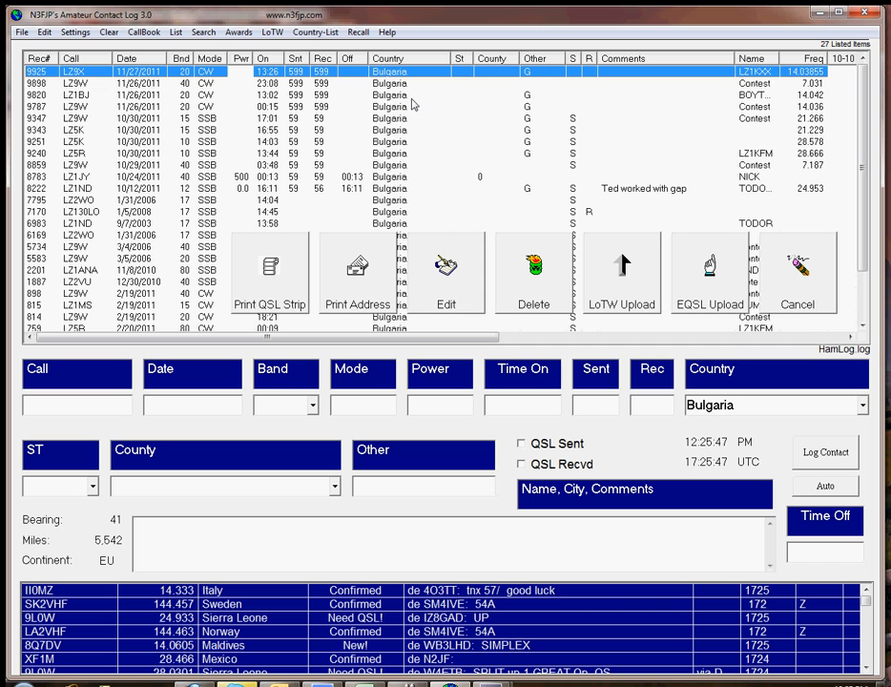
left_click(788, 274)
left_click(389, 119)
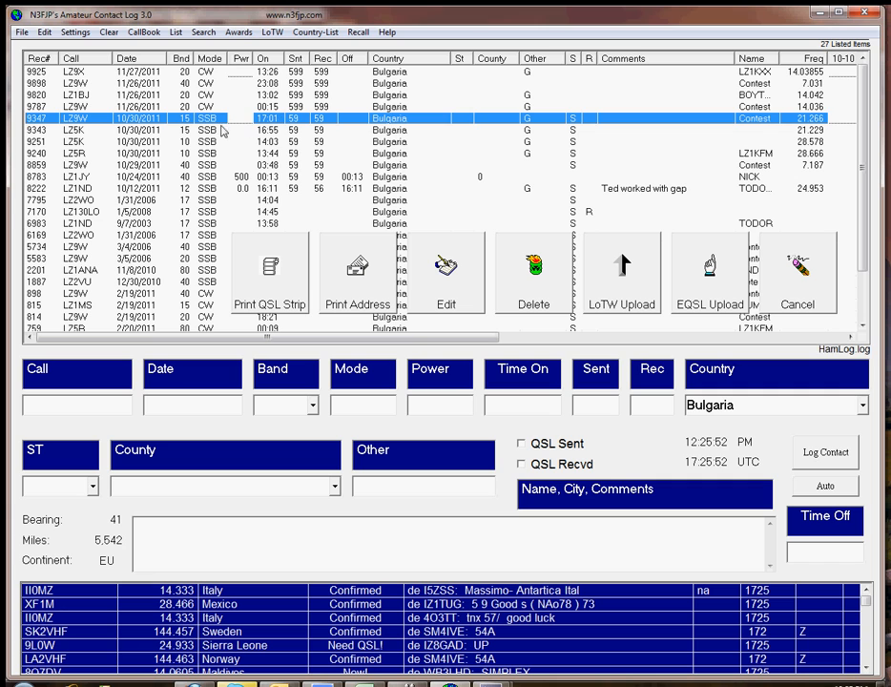
left_click(202, 131)
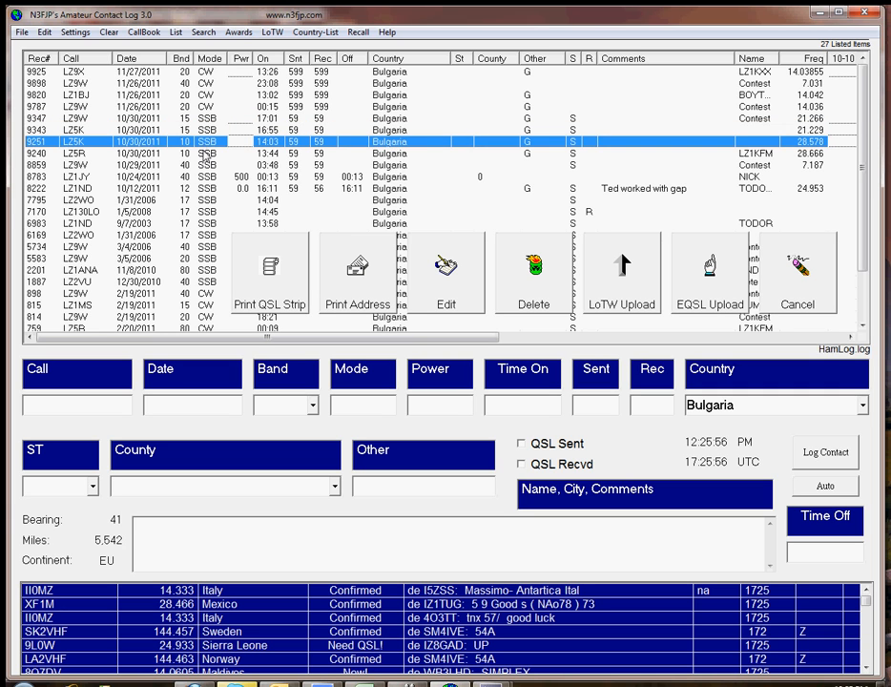
left_click(204, 155)
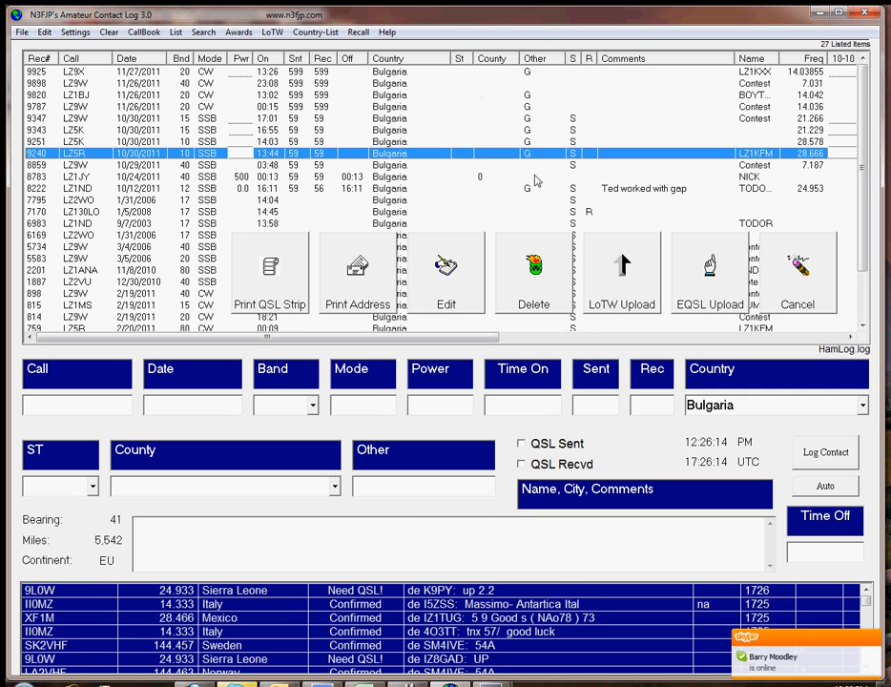
left_click(798, 263)
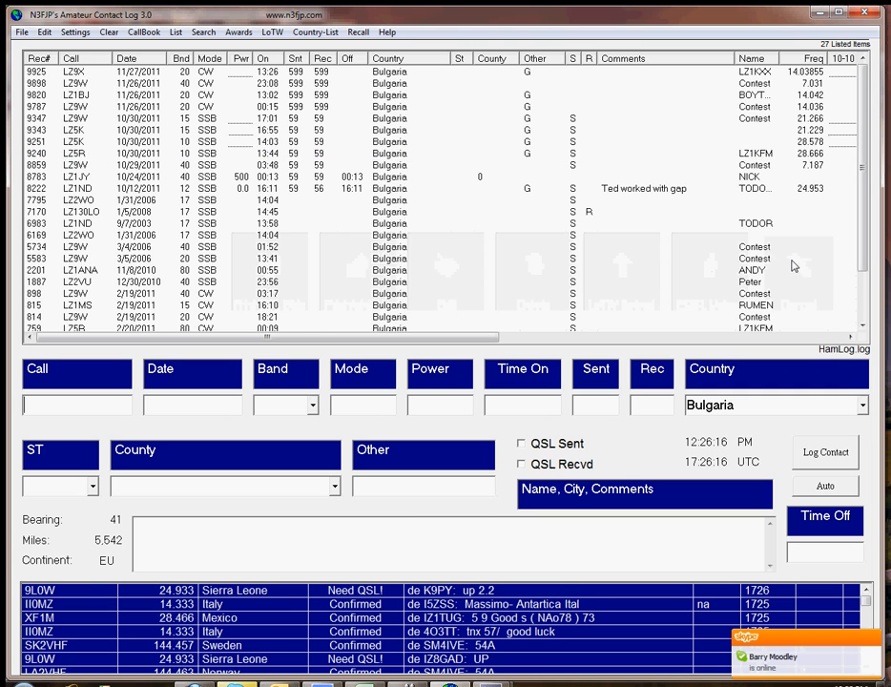
Step: Check the 12 metre Bulgaria contact of 10/12/2011 against the Bulgaria row of the dxcc workbook in Excel, then return to Amateur Contact Log
left_click(480, 191)
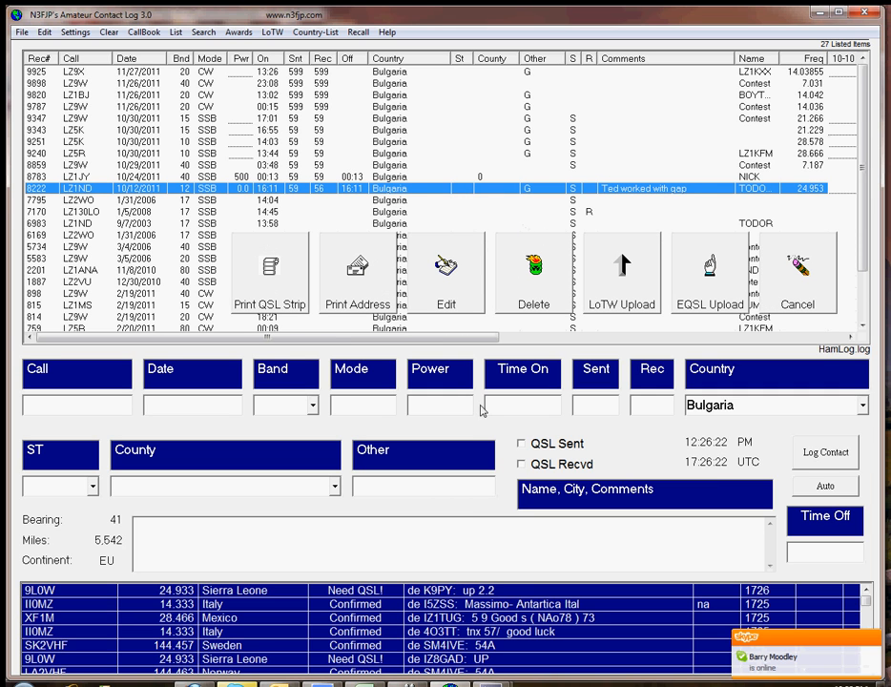
left_click(365, 684)
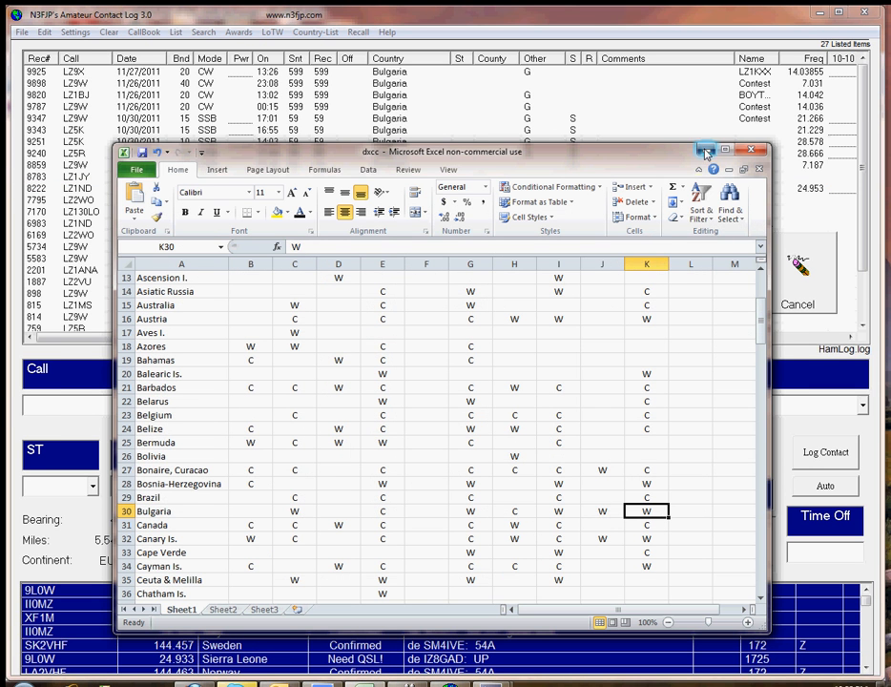
left_click(515, 108)
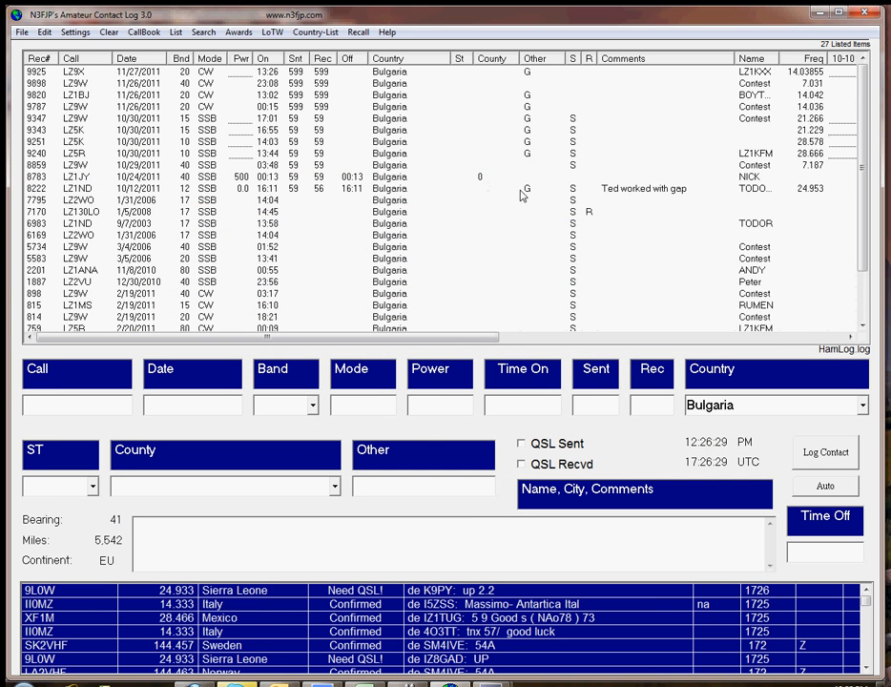
Step: Inspect the Other field in the edit form of the 12 metre Bulgaria contact from 10/12/2011, then close the form
left_click(530, 194)
left_click(449, 263)
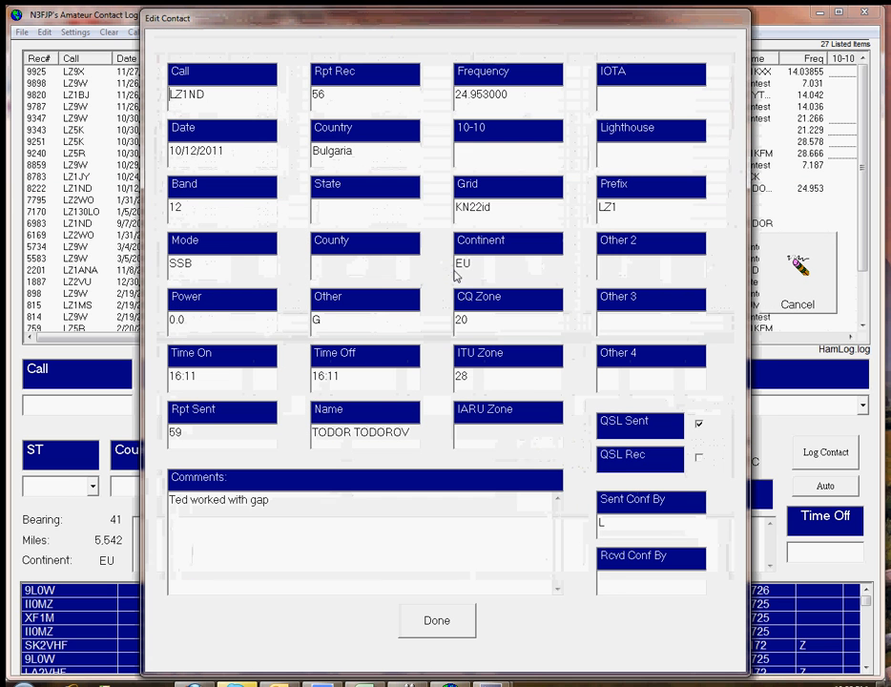
left_click_drag(355, 318, 290, 323)
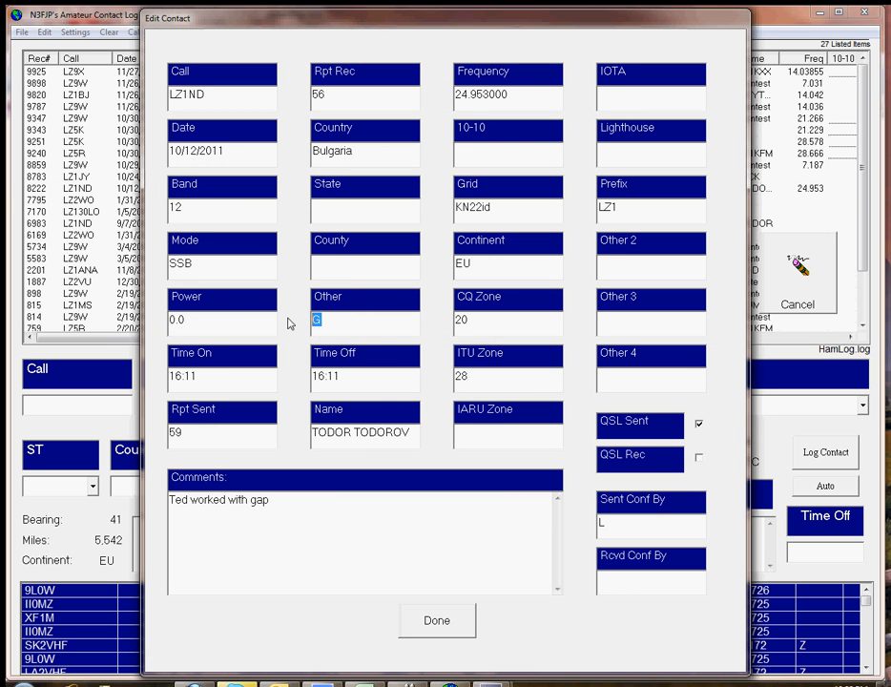
left_click(444, 628)
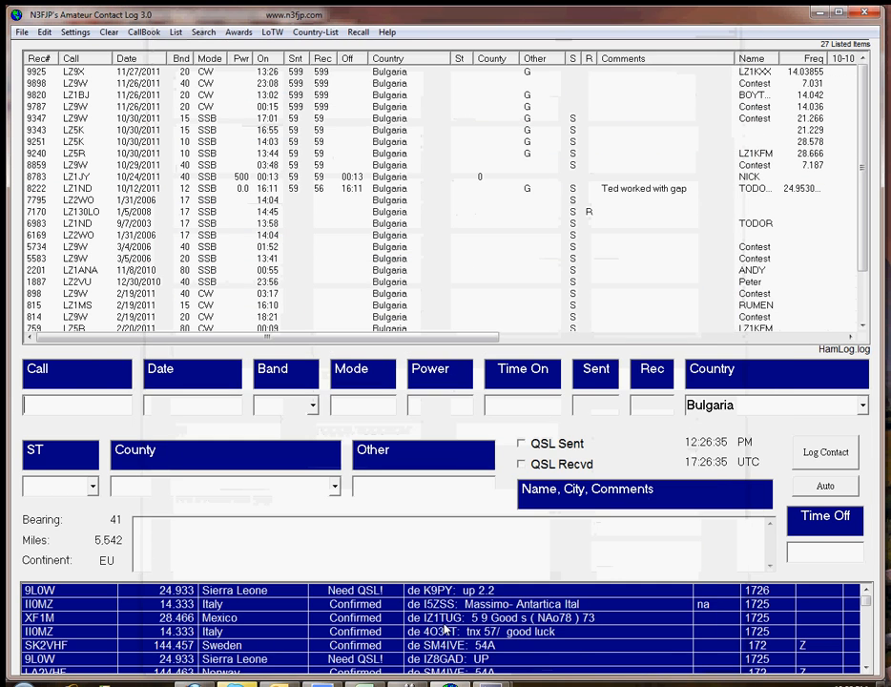
Step: Clear the Bulgaria search, list all contacts and sort them by the Other column
left_click(106, 32)
left_click(175, 32)
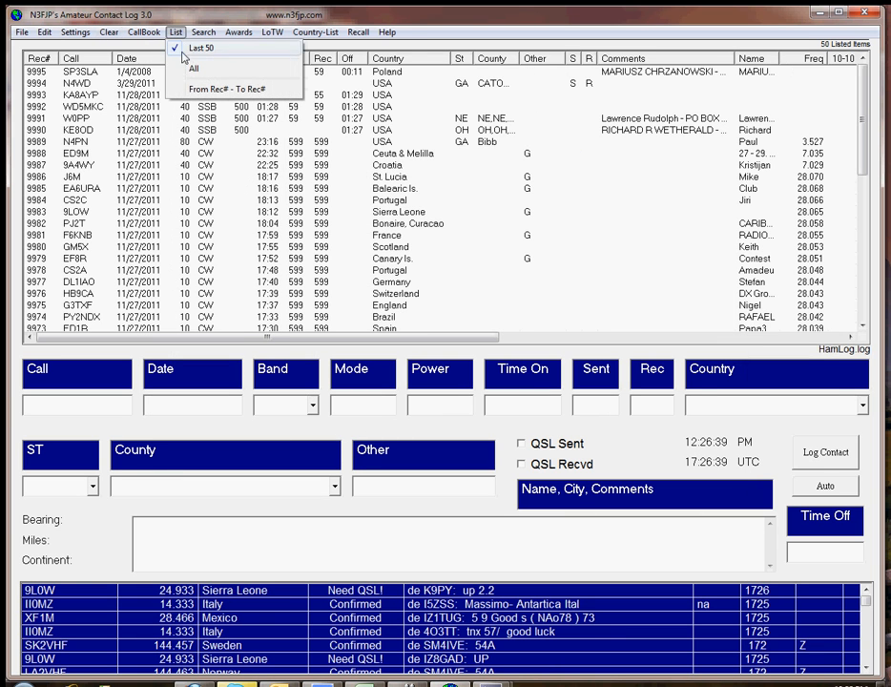
left_click(192, 70)
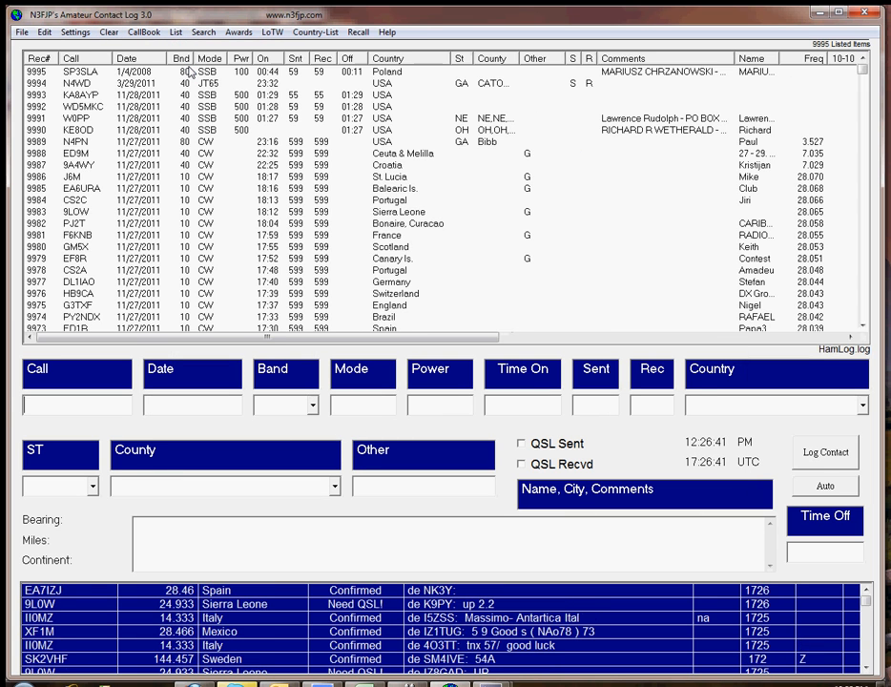
left_click(544, 62)
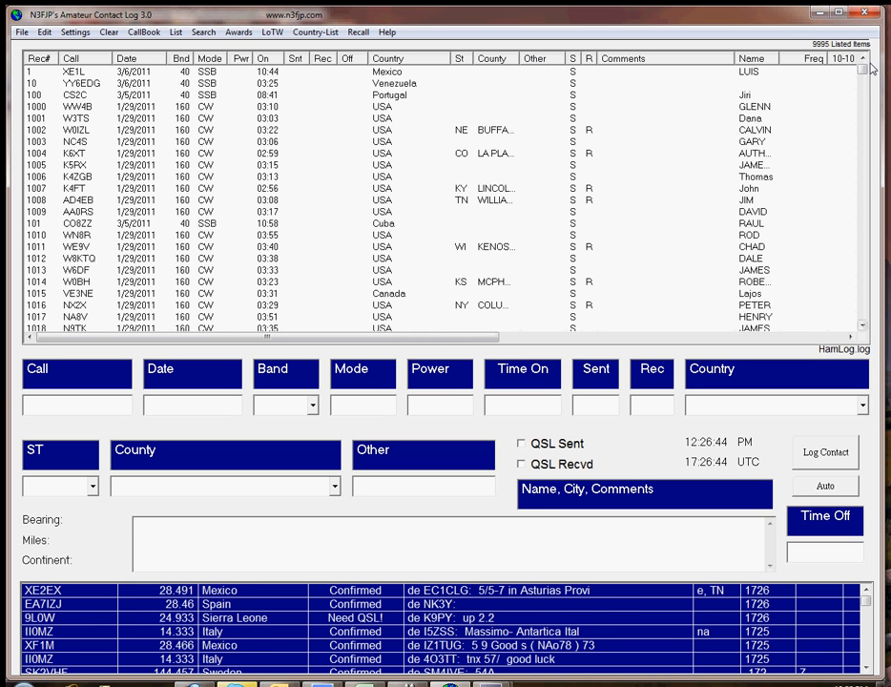
Step: Select the run of contacts marked G in the Other column, starting with the 12/22/2010 Guam contact
left_click(861, 114)
left_click_drag(861, 114, 868, 329)
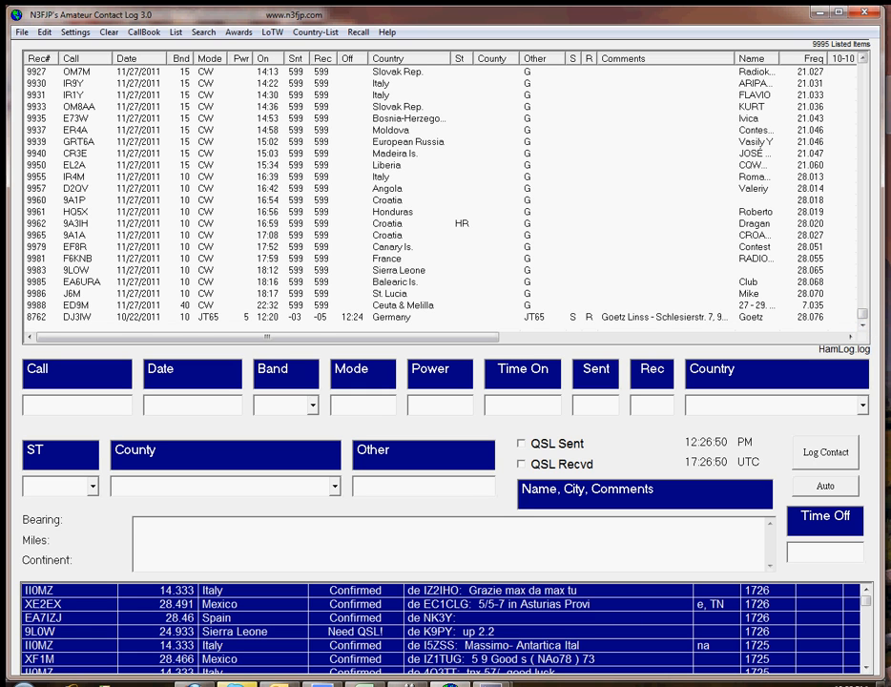
left_click_drag(864, 63, 864, 63)
left_click(864, 67)
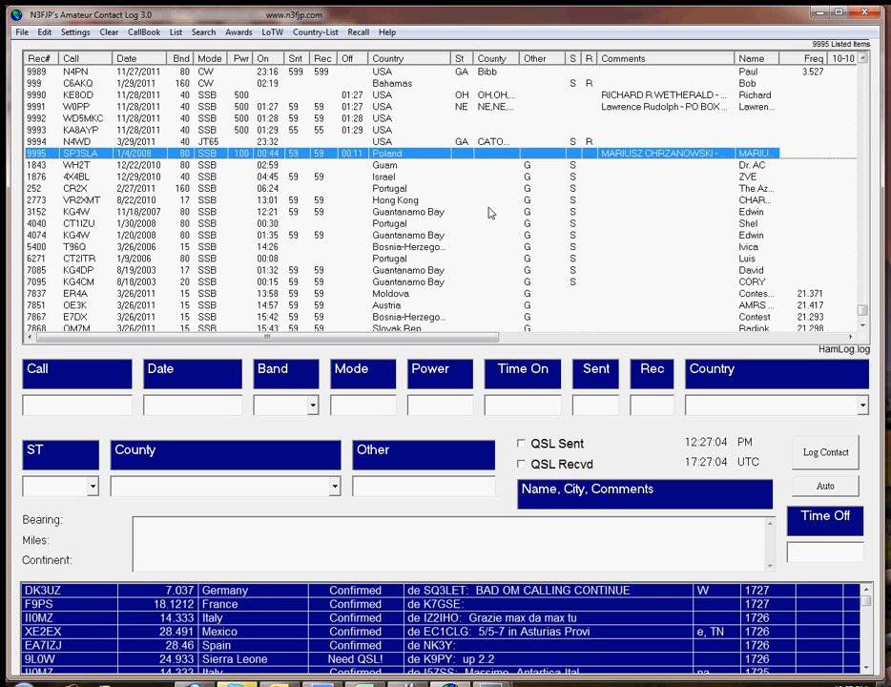
left_click(863, 325)
left_click(862, 326)
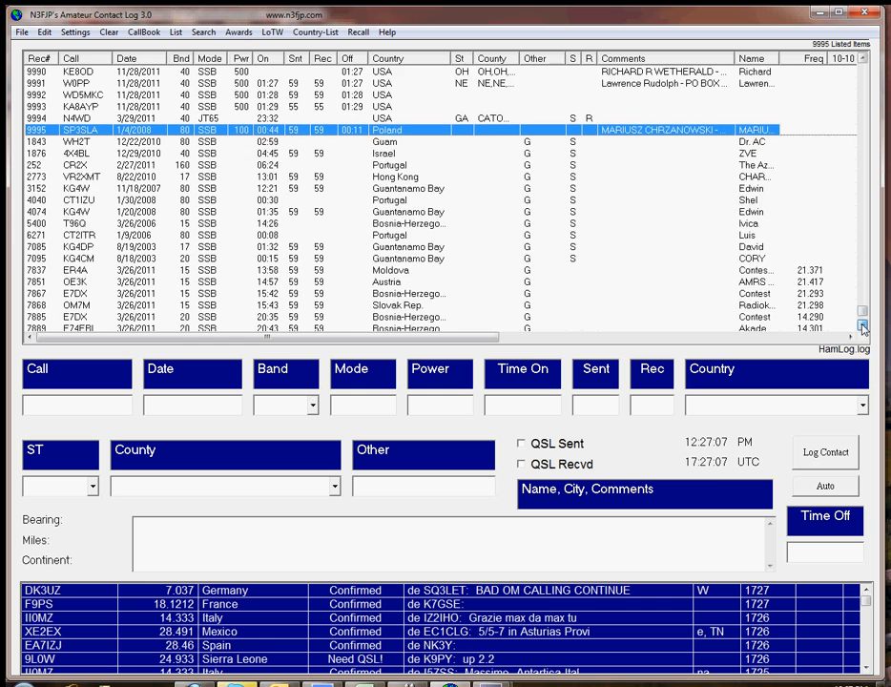
left_click(862, 326)
left_click(863, 326)
left_click(30, 118)
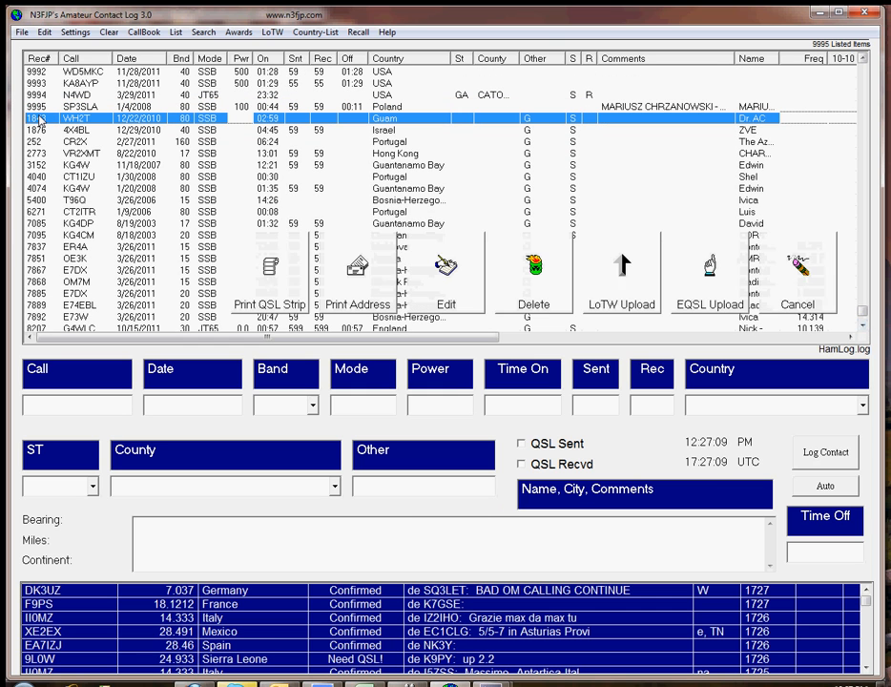
key("shift+Page_Down")
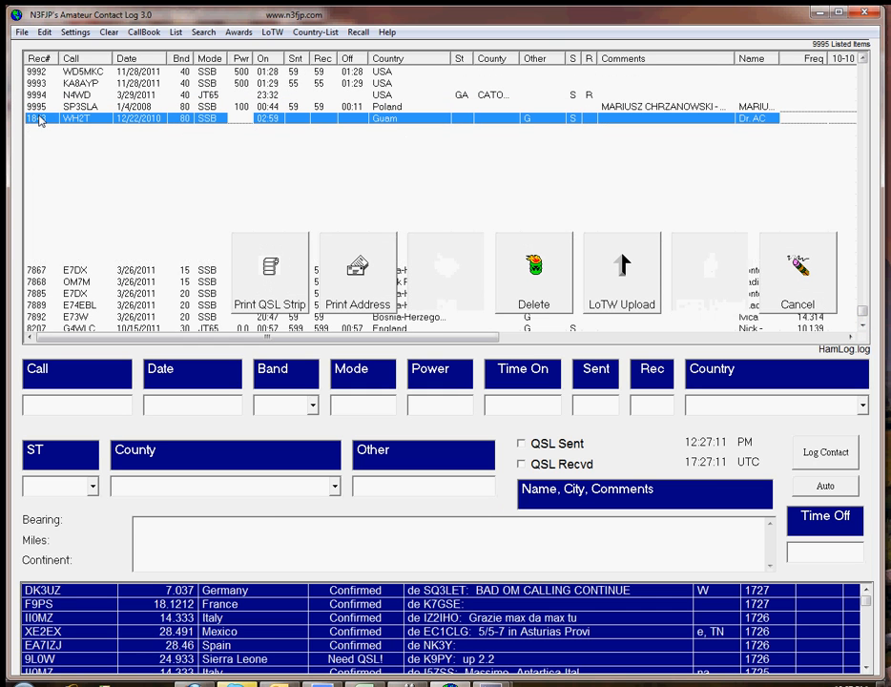
key("shift+Page_Down")
key("shift+Page_Down")
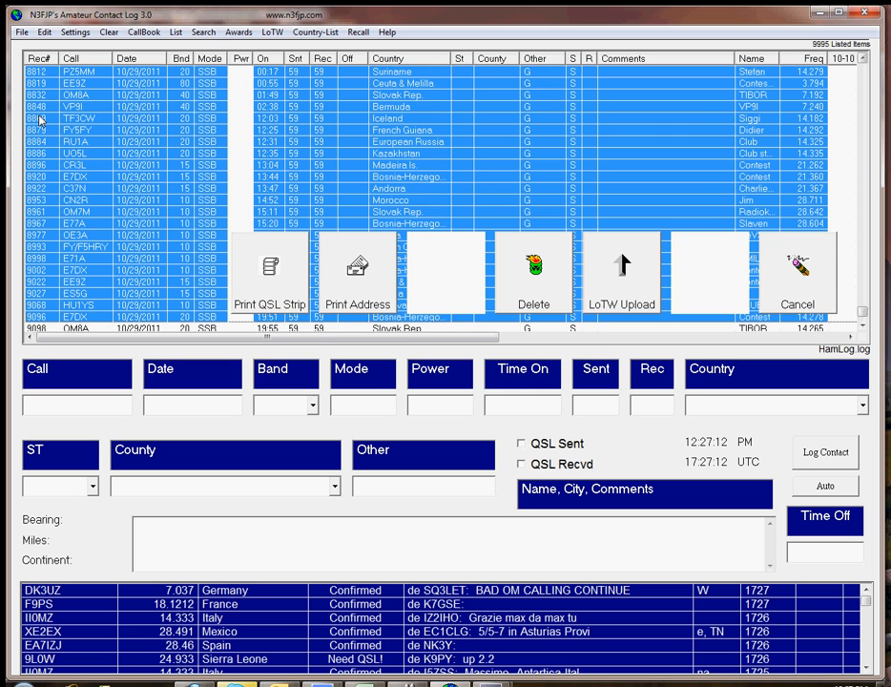
key("shift+Page_Down")
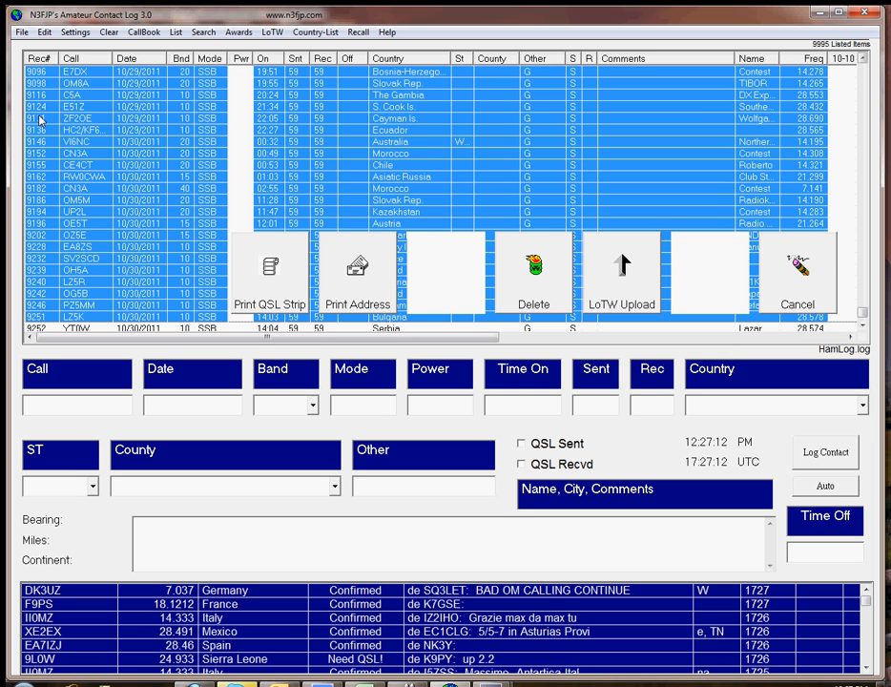
key("shift+Page_Down")
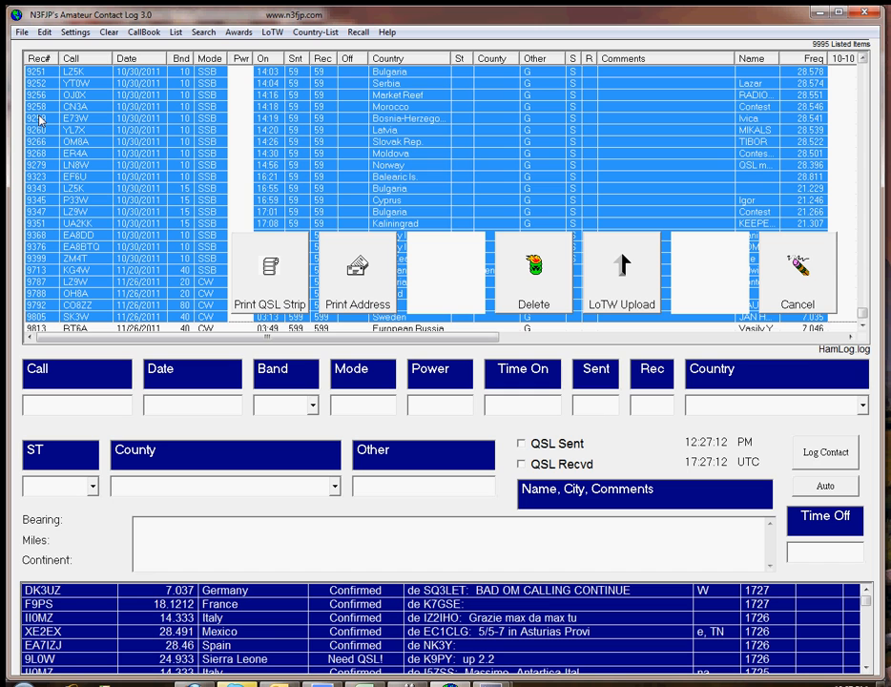
key("shift+Page_Down")
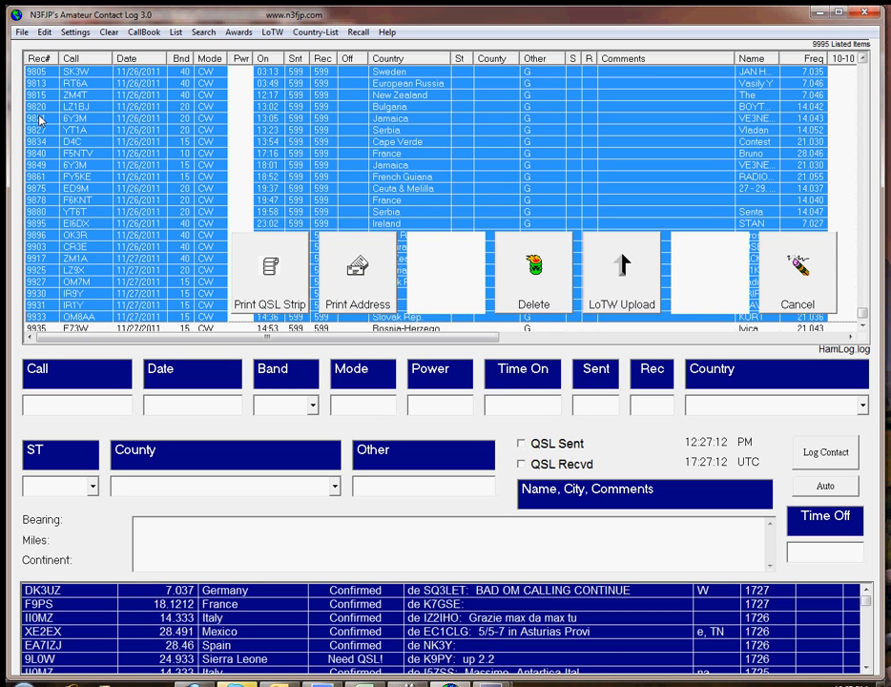
key("shift+Page_Down")
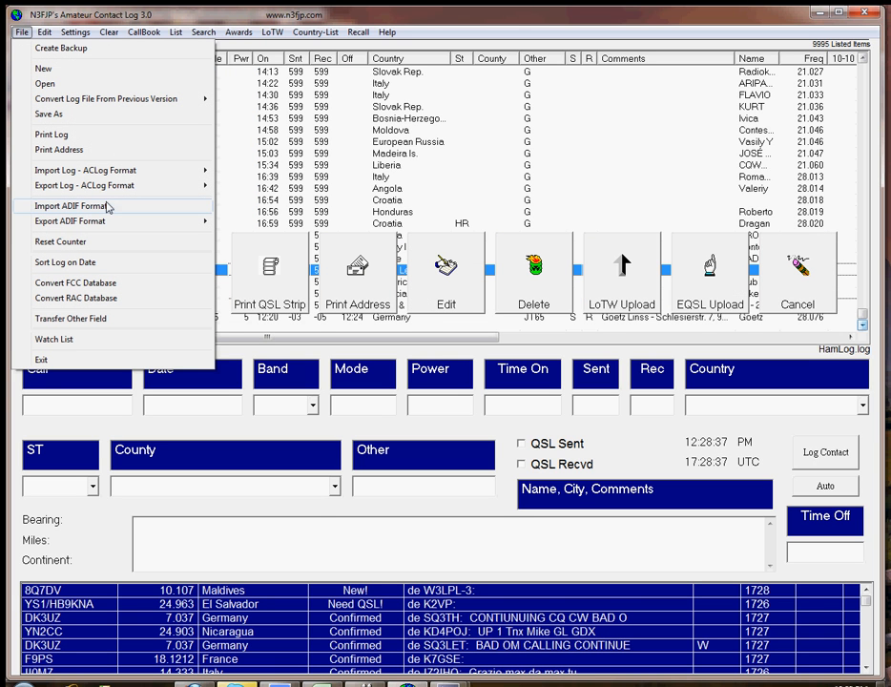
Step: Reselect the contacts with an Other entry, from the 12/22/2010 Guam contact through the last row of the list
left_click(356, 178)
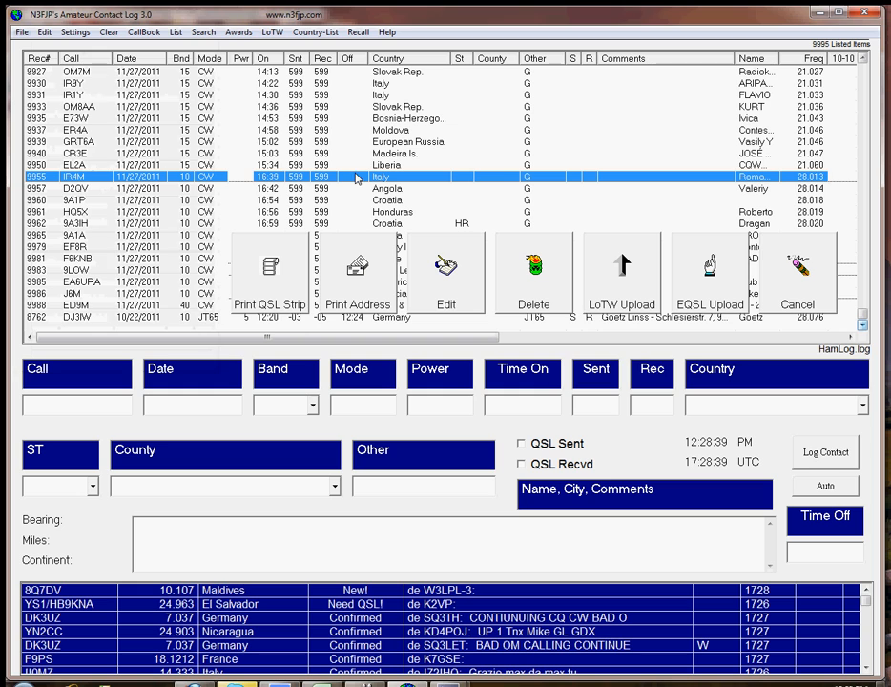
left_click(864, 59)
left_click(864, 60)
left_click(864, 60)
left_click(865, 60)
left_click(865, 60)
left_click_drag(865, 60, 865, 74)
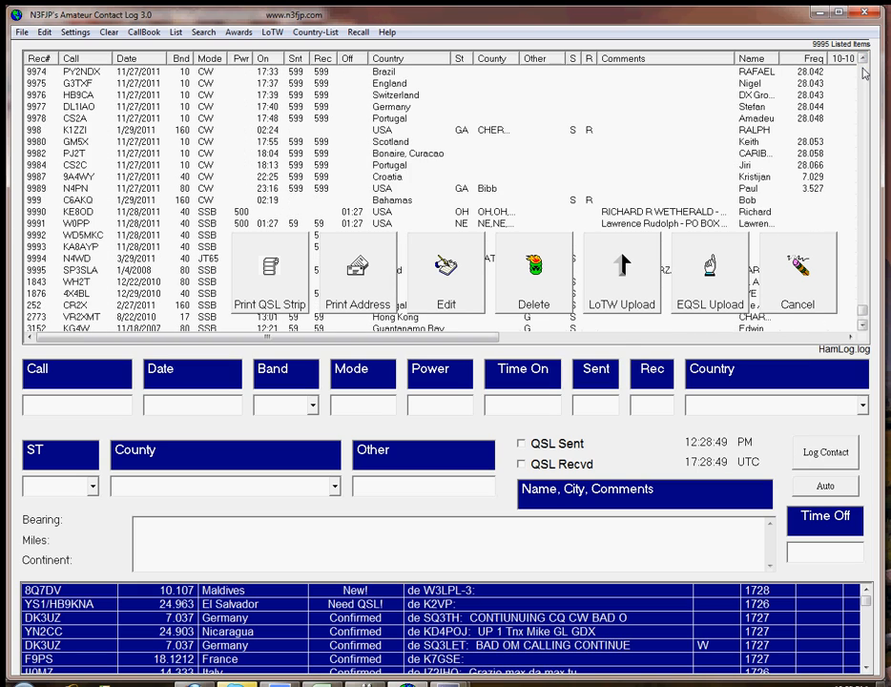
left_click_drag(863, 328, 863, 328)
left_click(38, 201)
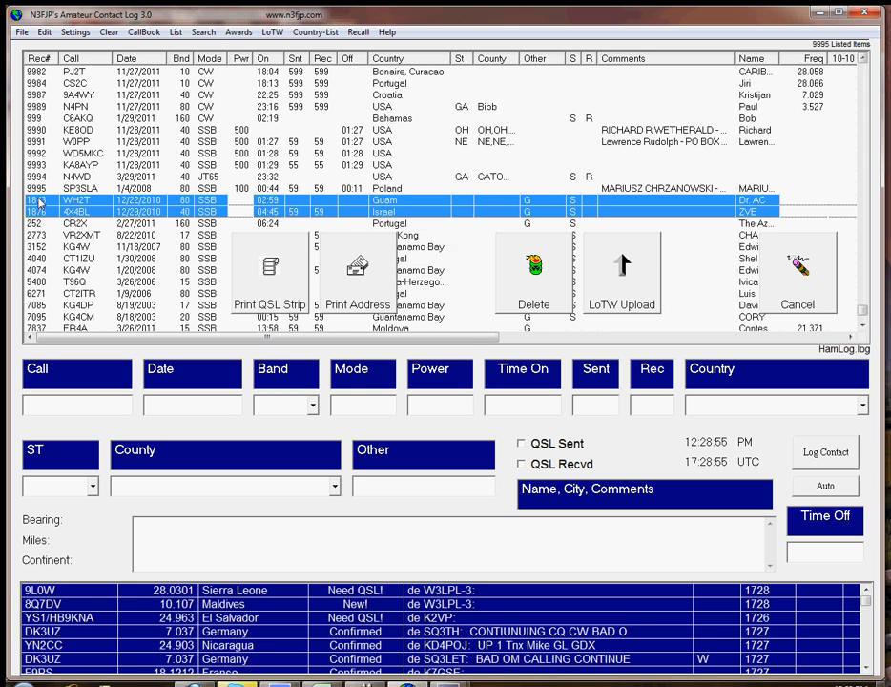
key("shift+Down")
key("shift+Down")
key("shift+Down")
key("shift+Down")
key("shift+Down")
key("shift+Down")
key("shift+Down")
key("shift+Down")
key("shift+Down")
key("shift+Down")
key("shift+Down")
key("shift+Down")
key("shift+Down")
key("shift+Down")
key("shift+Down")
key("shift+Down")
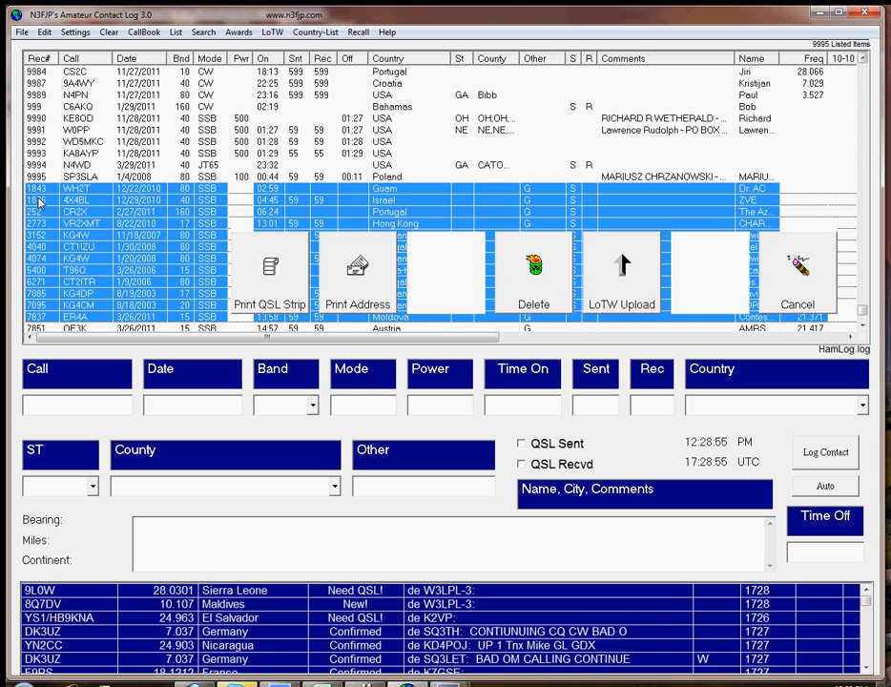
key("shift+Down")
key("shift+Down")
key("shift+Down")
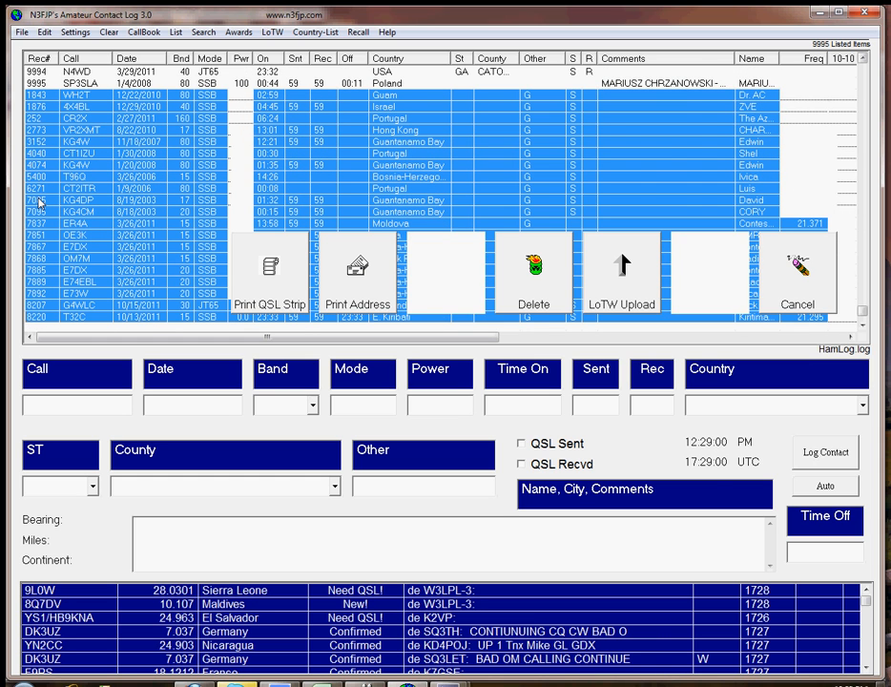
key("shift+Page_Down")
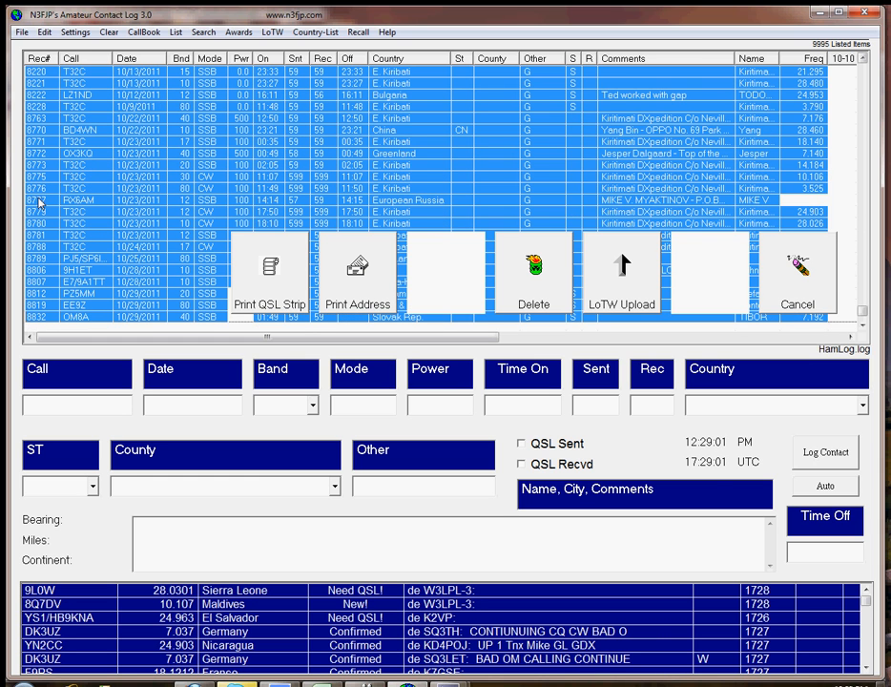
key("shift+Page_Down")
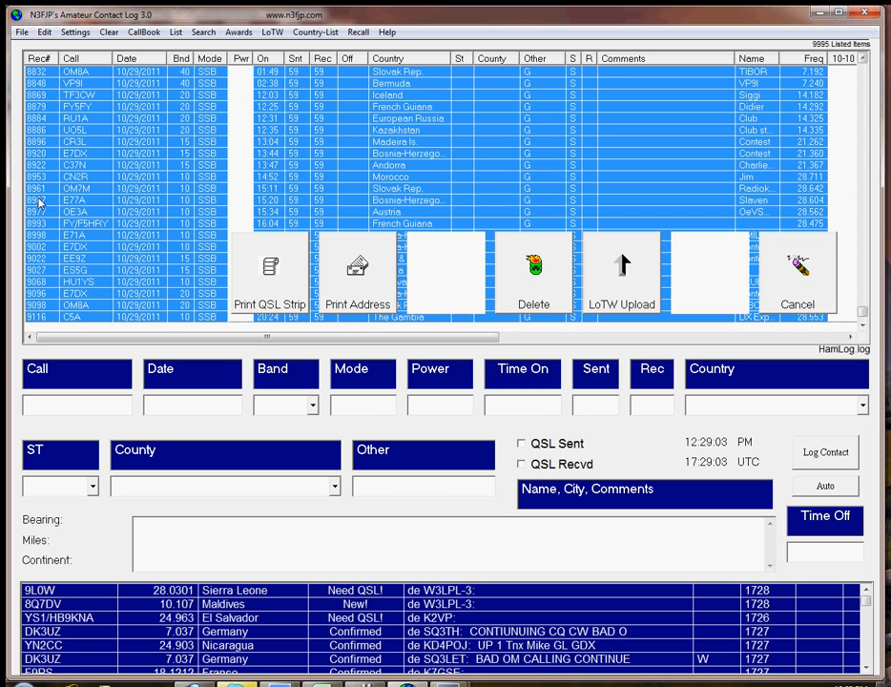
key("shift+Page_Down")
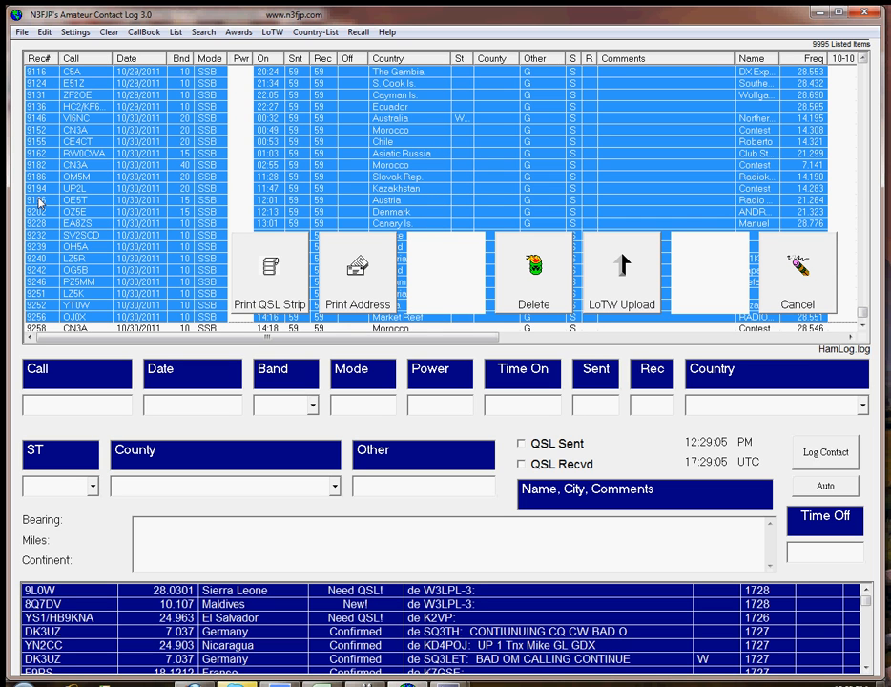
key("shift+Page_Down")
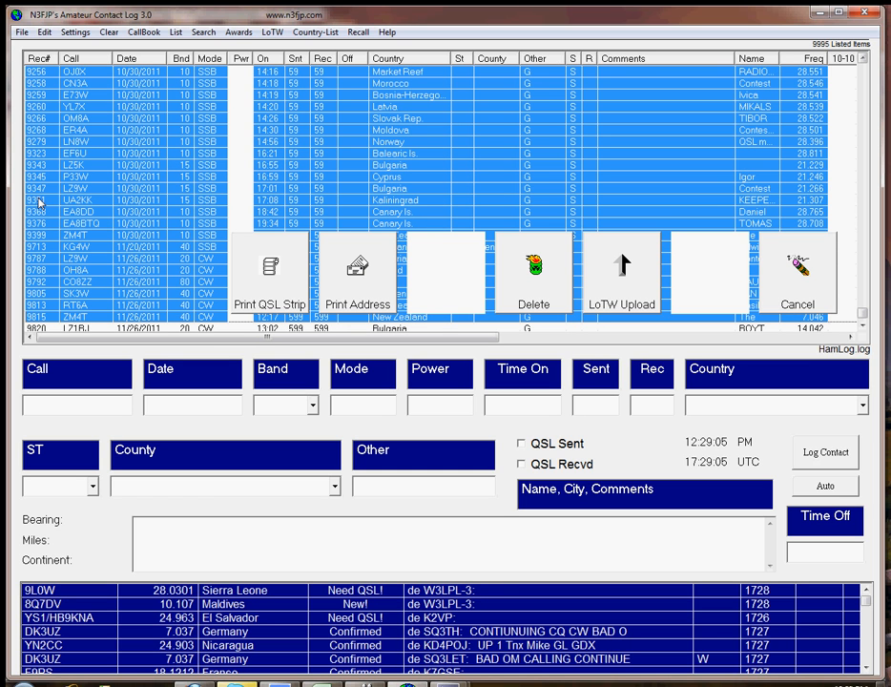
key("shift+Page_Down")
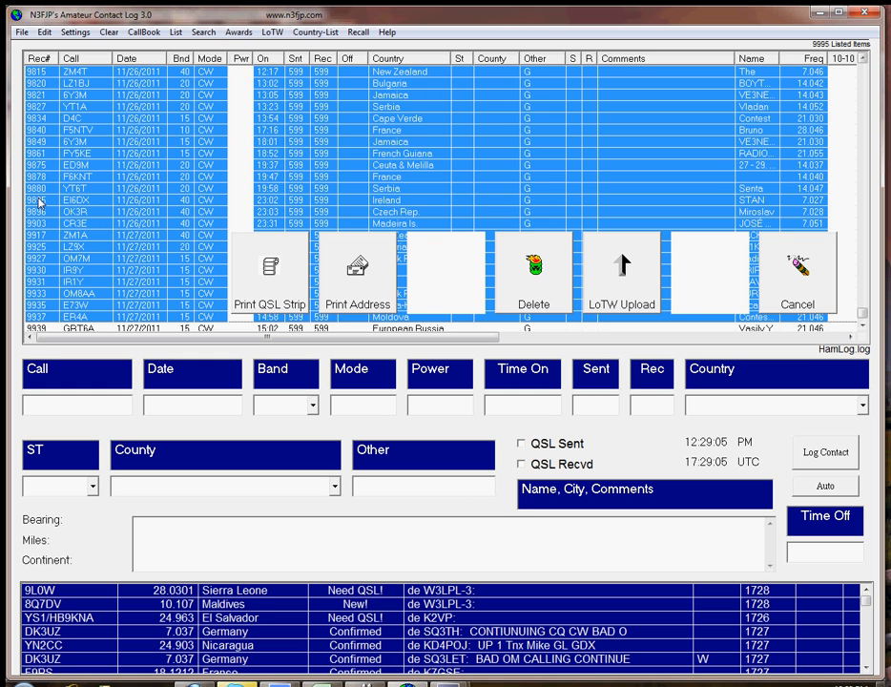
key("shift+Page_Down")
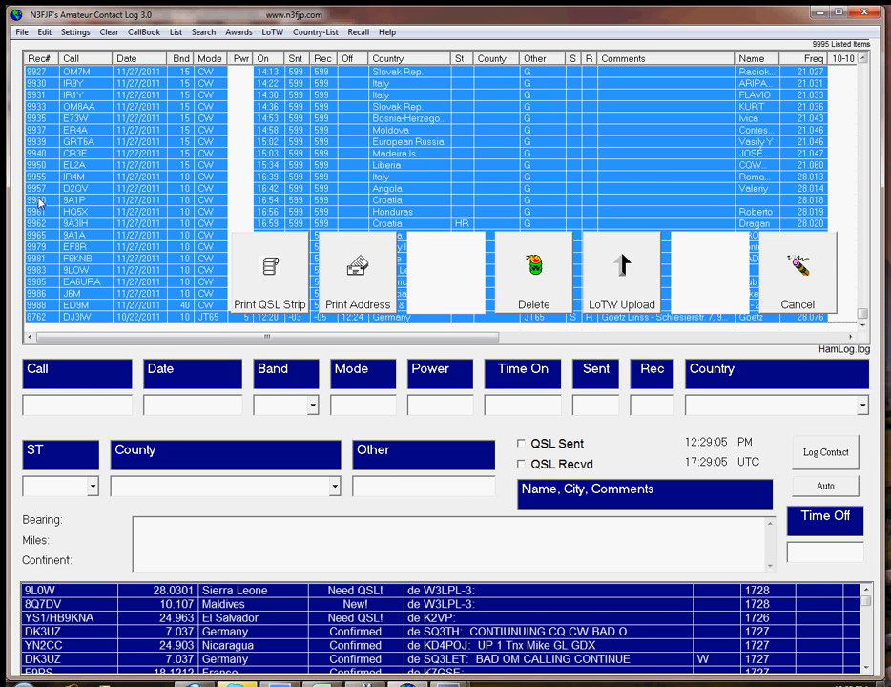
Step: Export the selected records in ADIF format to the Desktop under the file name dxccgqsl
left_click(21, 32)
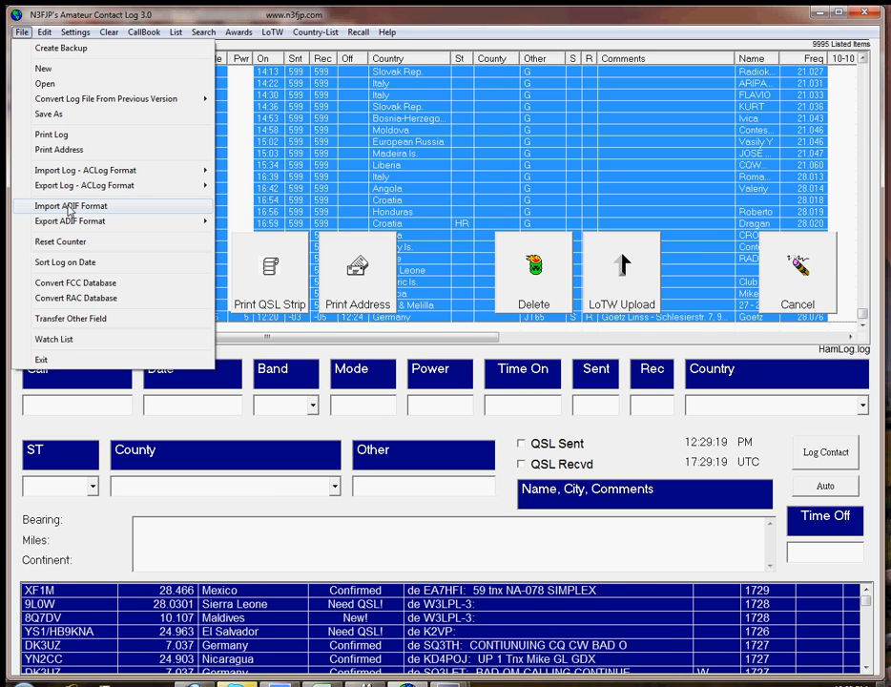
mouse_move(110, 221)
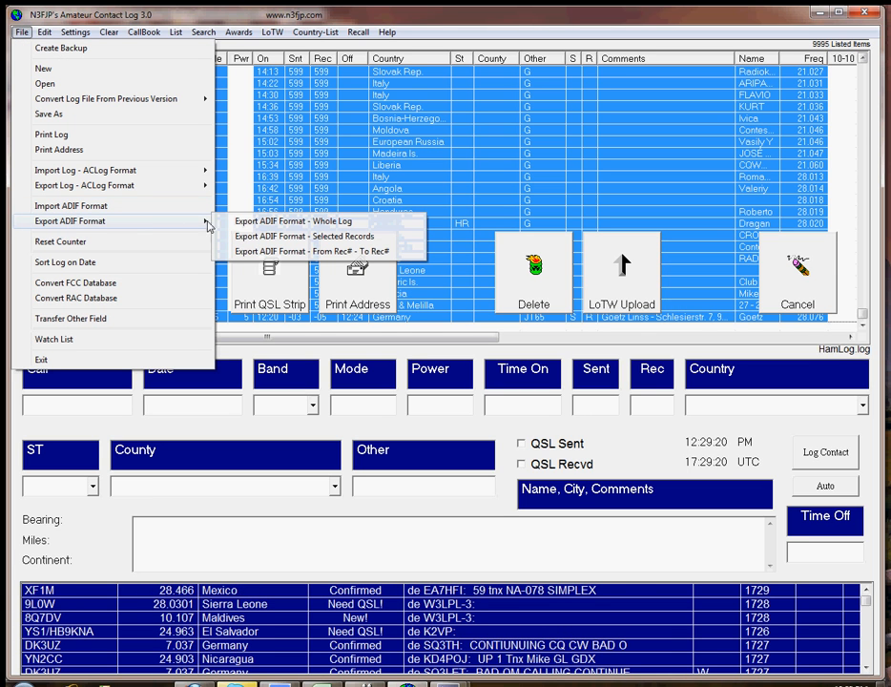
left_click(231, 236)
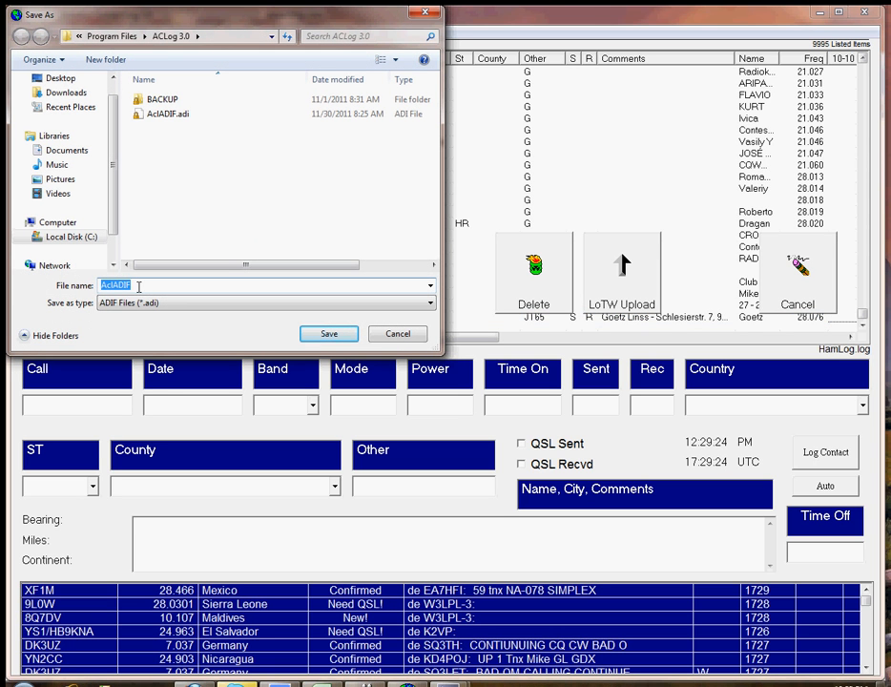
left_click(60, 78)
left_click_drag(146, 284, 30, 284)
type("dxcc")
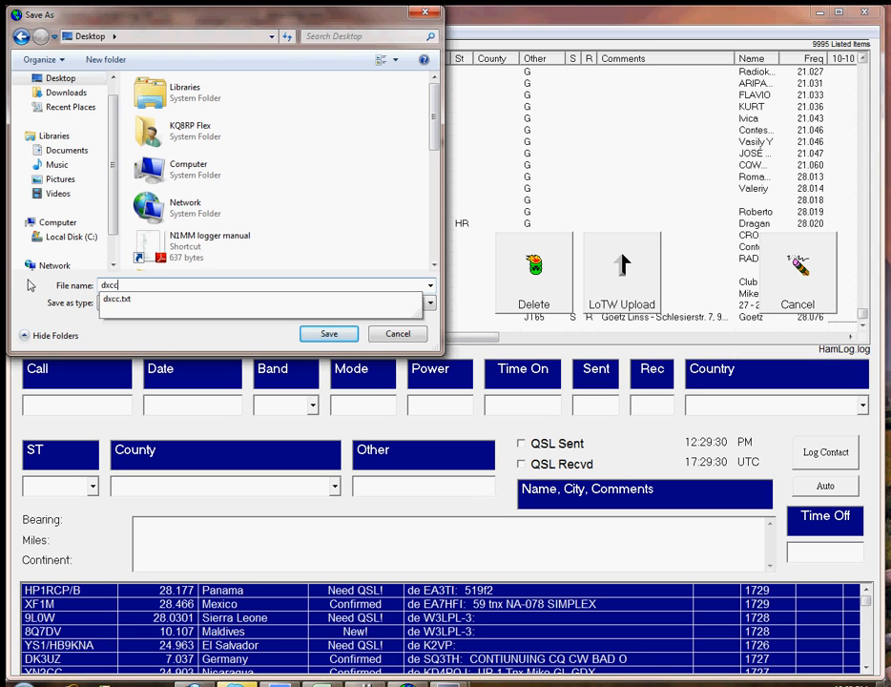
type("gqsl")
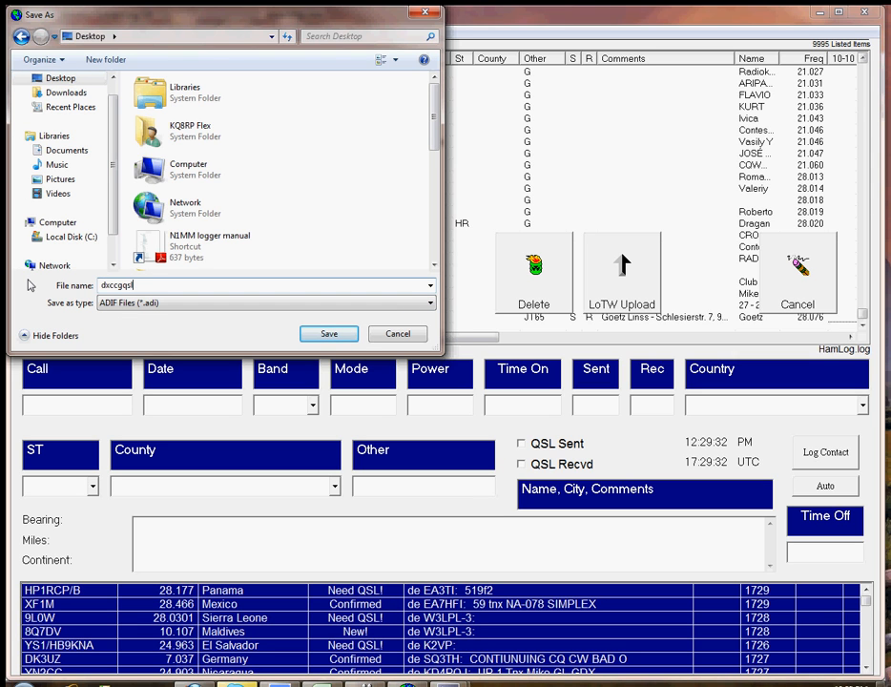
left_click(328, 334)
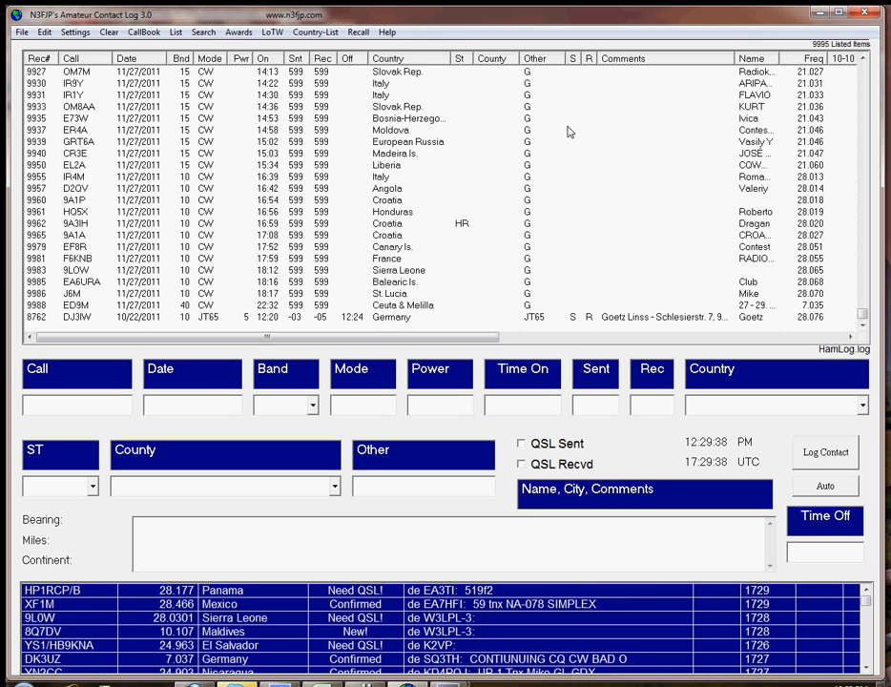
Step: Switch to the GlobalQSL website in Firefox and sign in with the saved login details
left_click(818, 14)
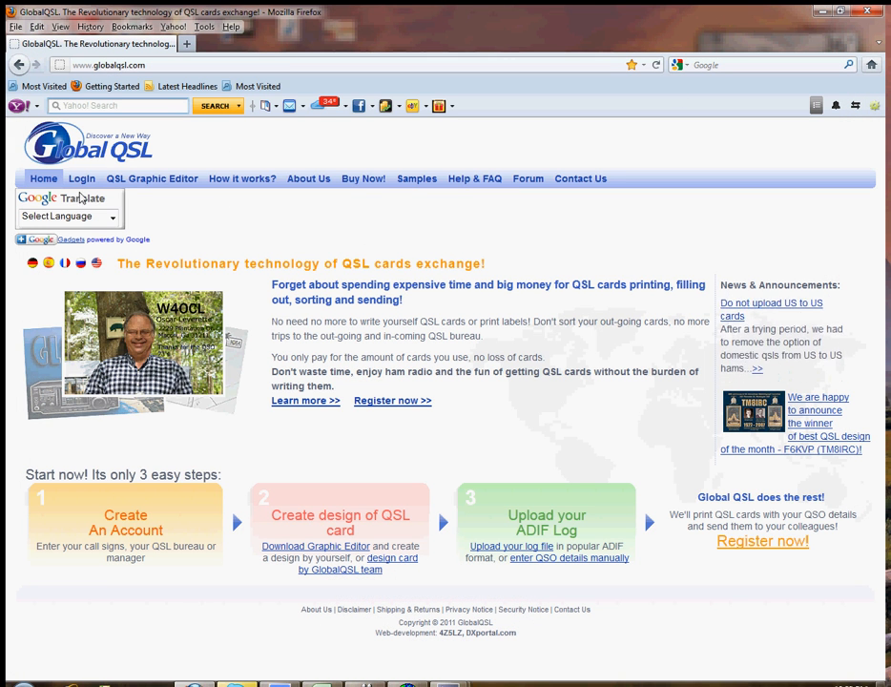
left_click(82, 179)
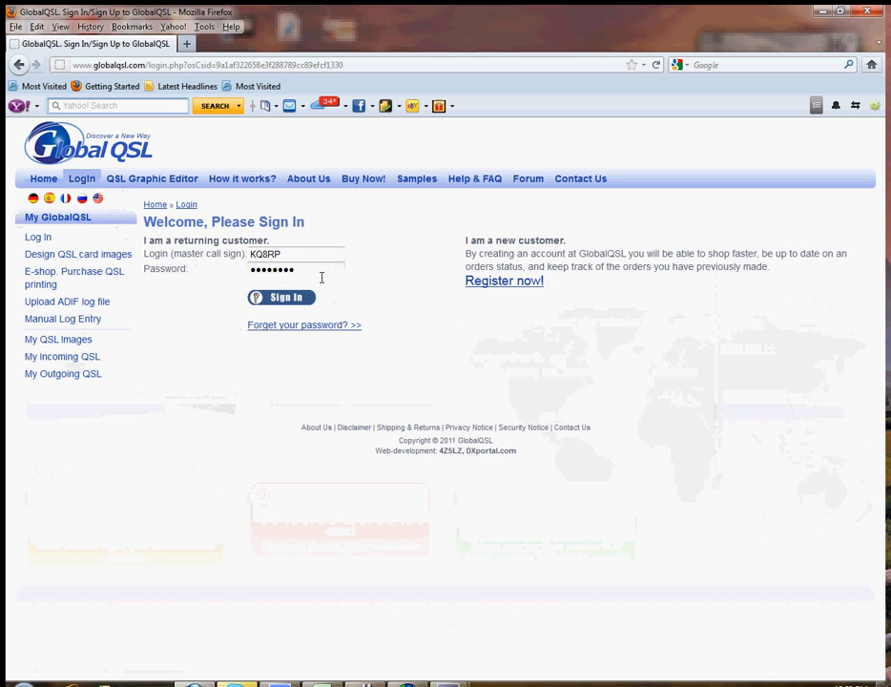
key("Return")
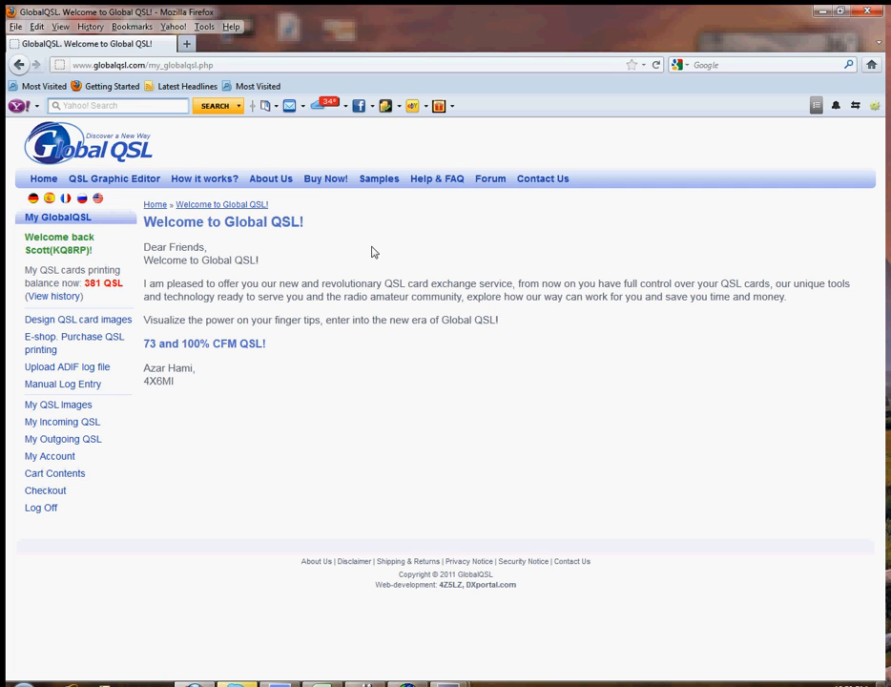
left_click(69, 409)
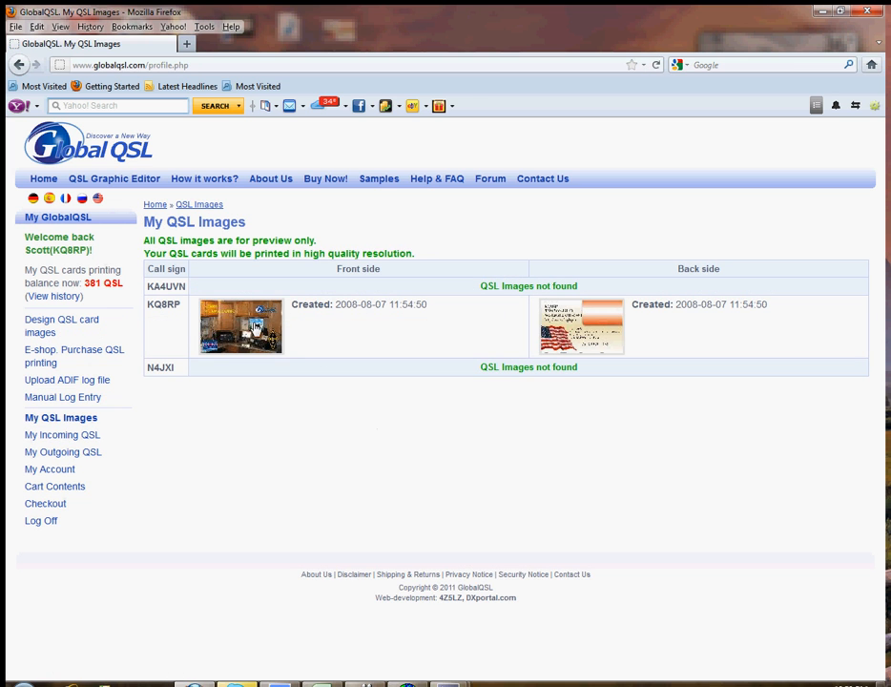
left_click(267, 328)
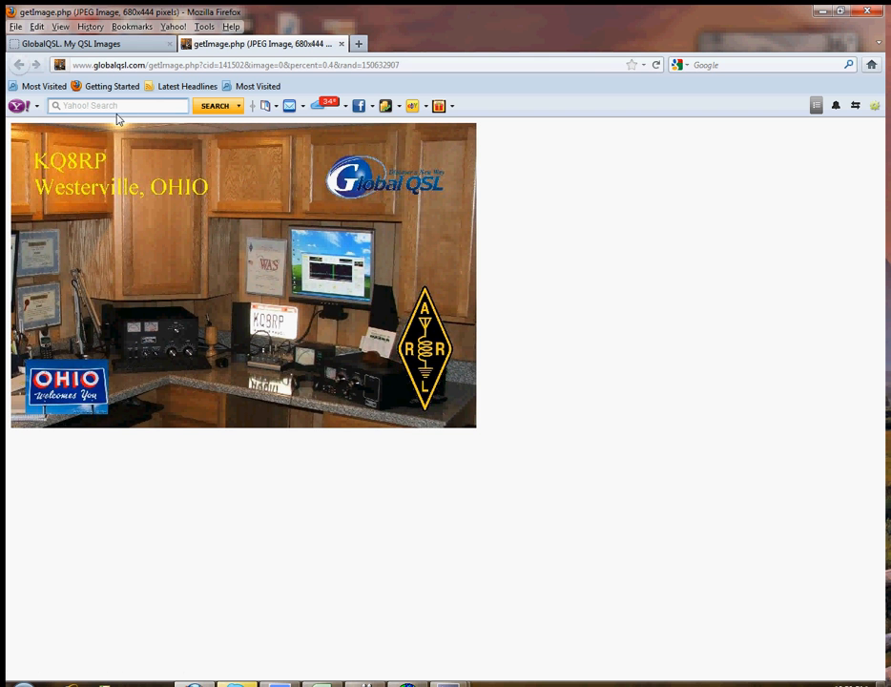
left_click(342, 43)
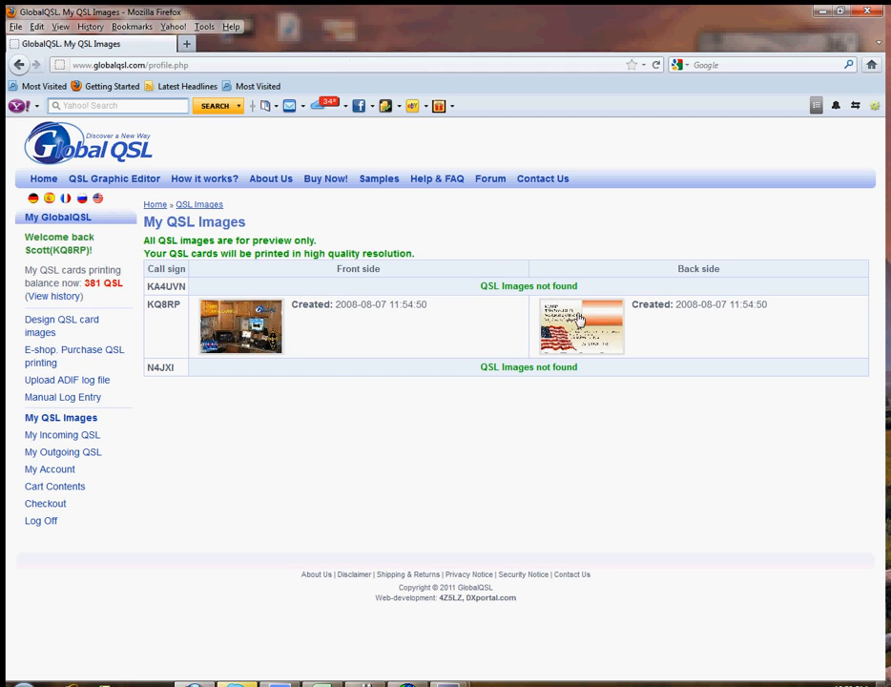
left_click(560, 303)
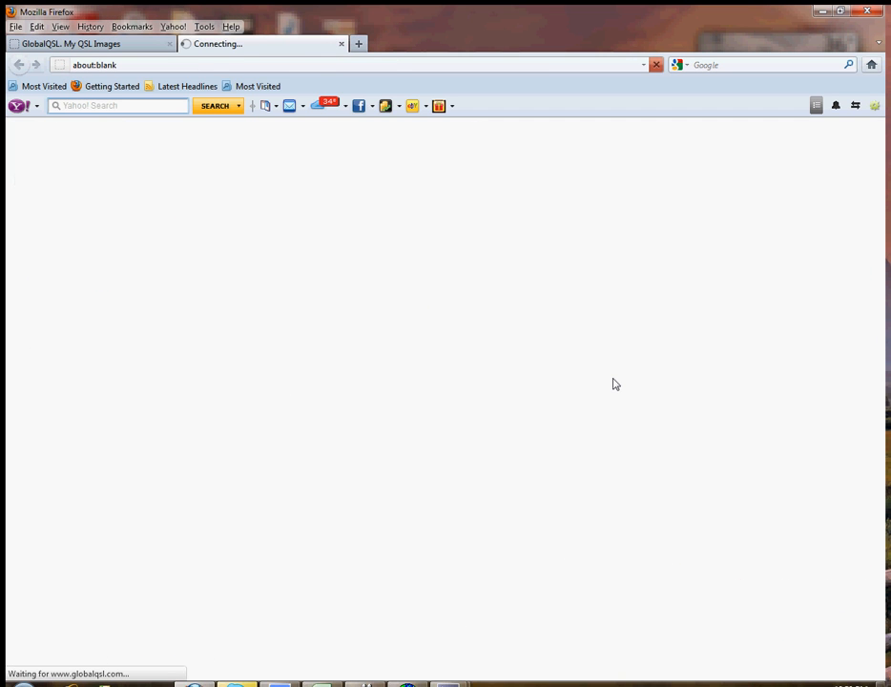
left_click(342, 44)
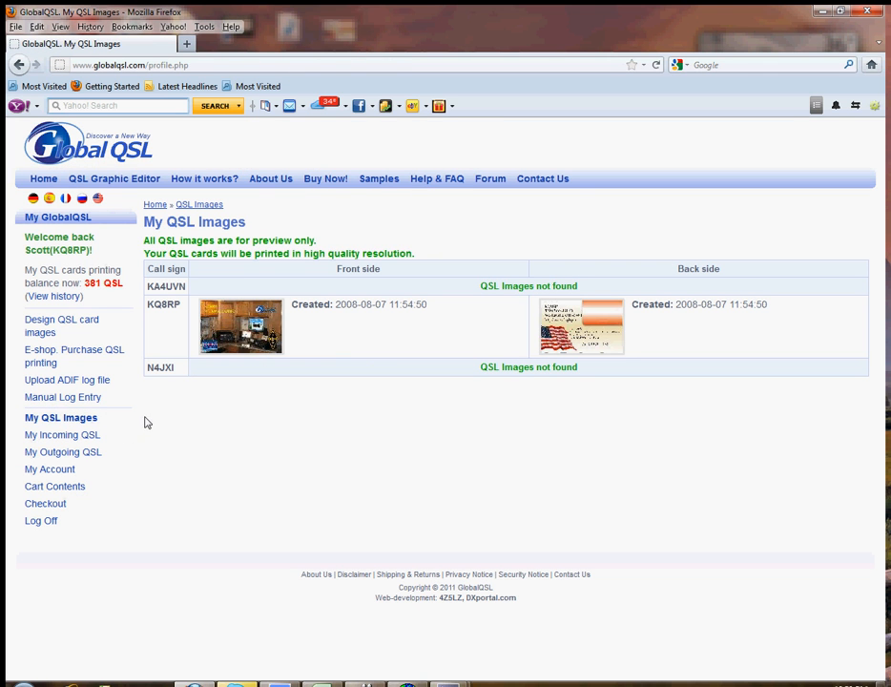
Step: Open the ADIF log upload page and choose KQ8RP as the call sign for the upload
left_click(64, 381)
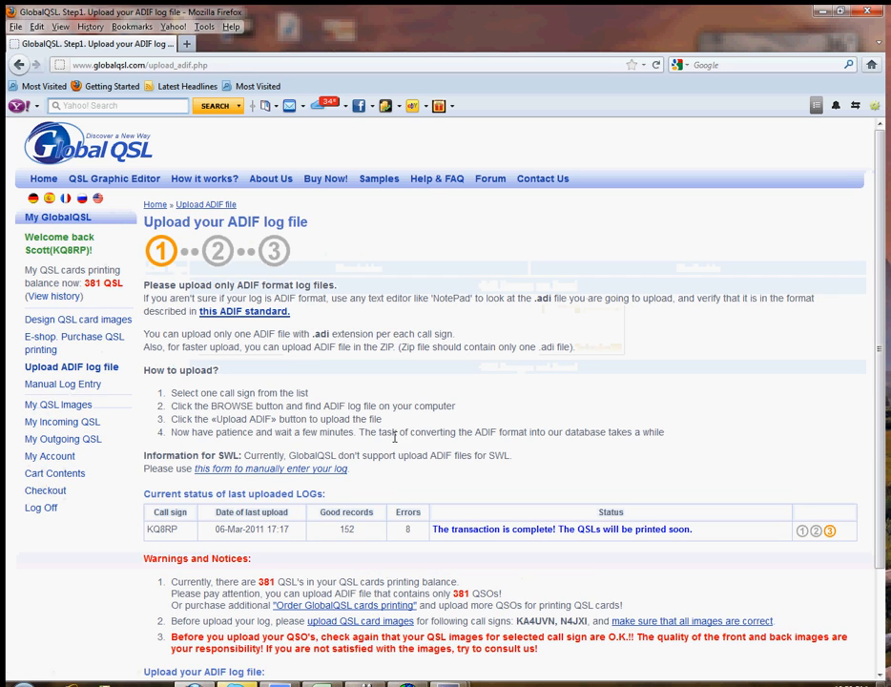
scroll(525, 380, "down", 3)
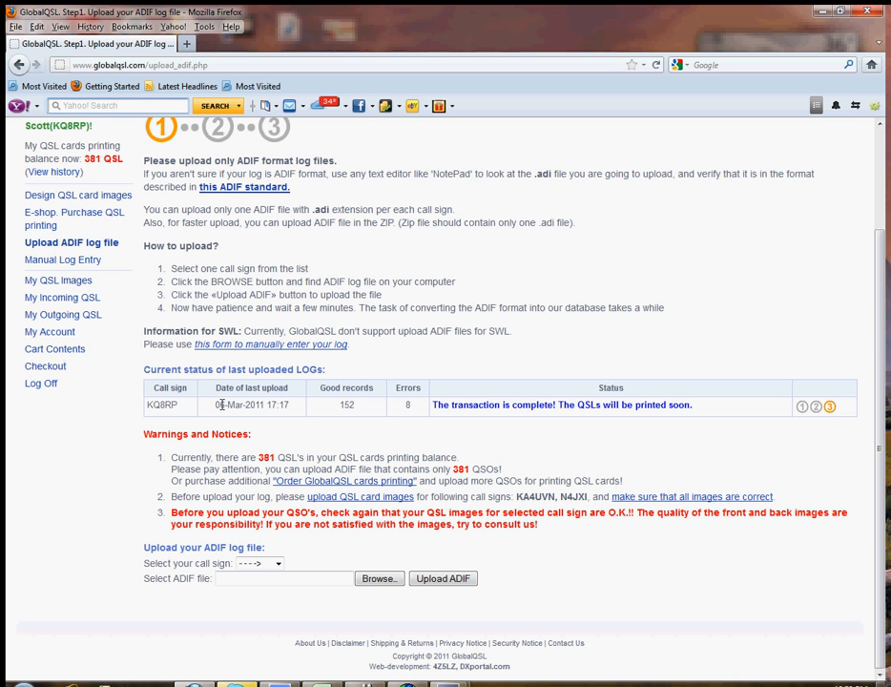
left_click(380, 578)
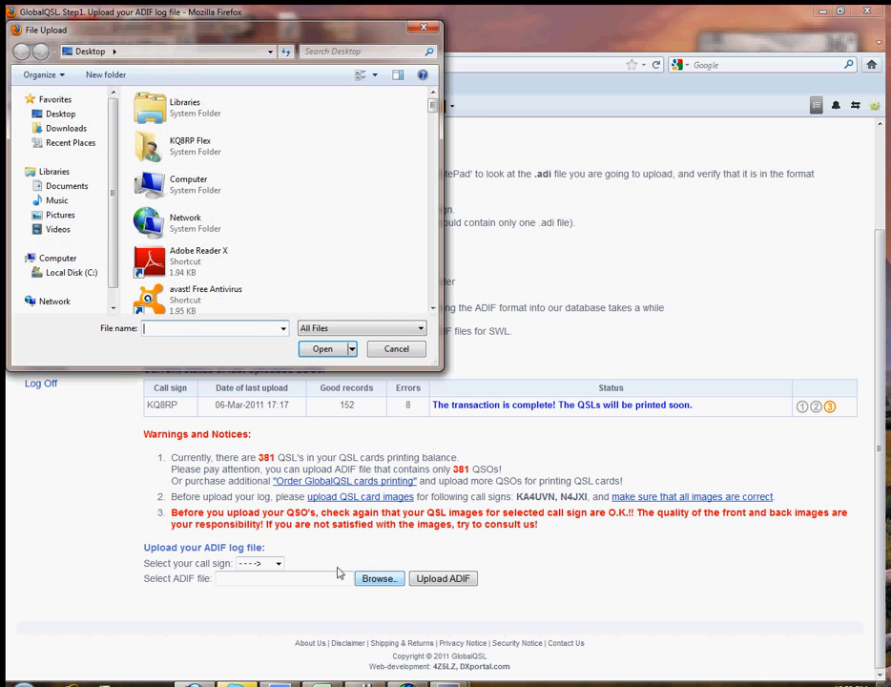
left_click(396, 348)
left_click(278, 563)
left_click(271, 591)
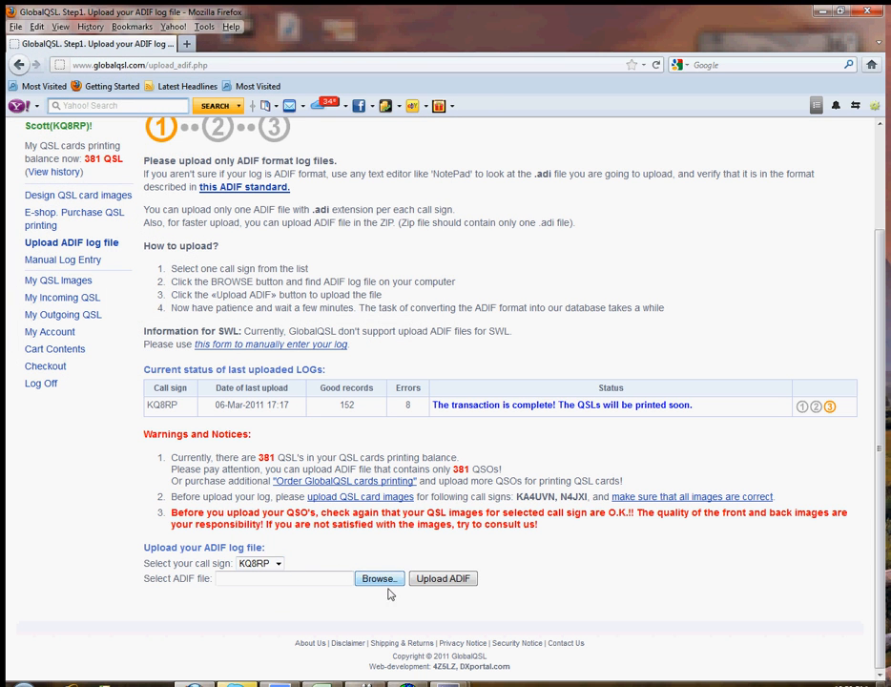
Step: Choose dxccgqsl.adi from the Desktop as the ADIF file and upload it
left_click(379, 578)
left_click_drag(433, 105, 435, 220)
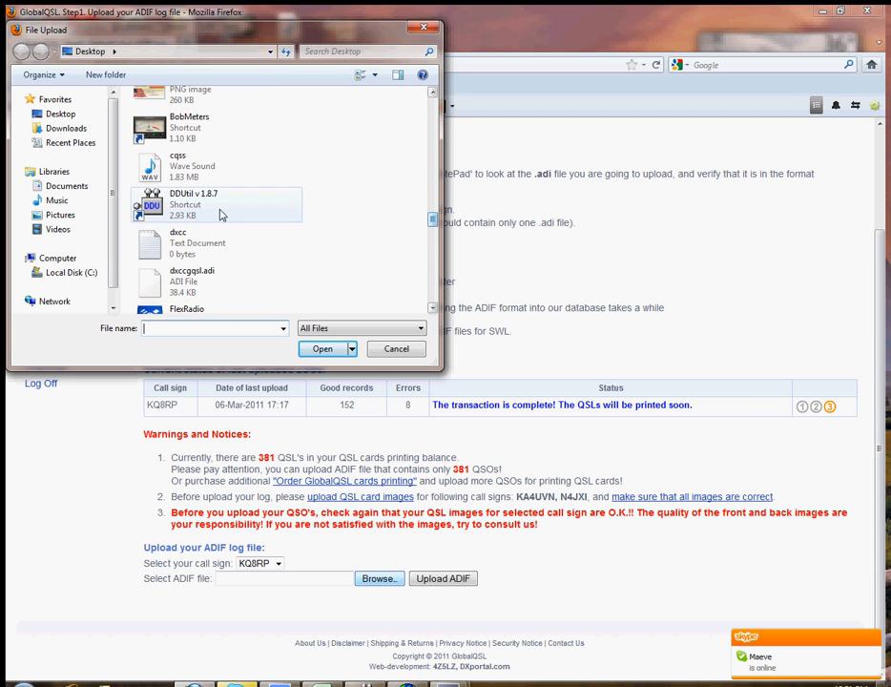
left_click(203, 282)
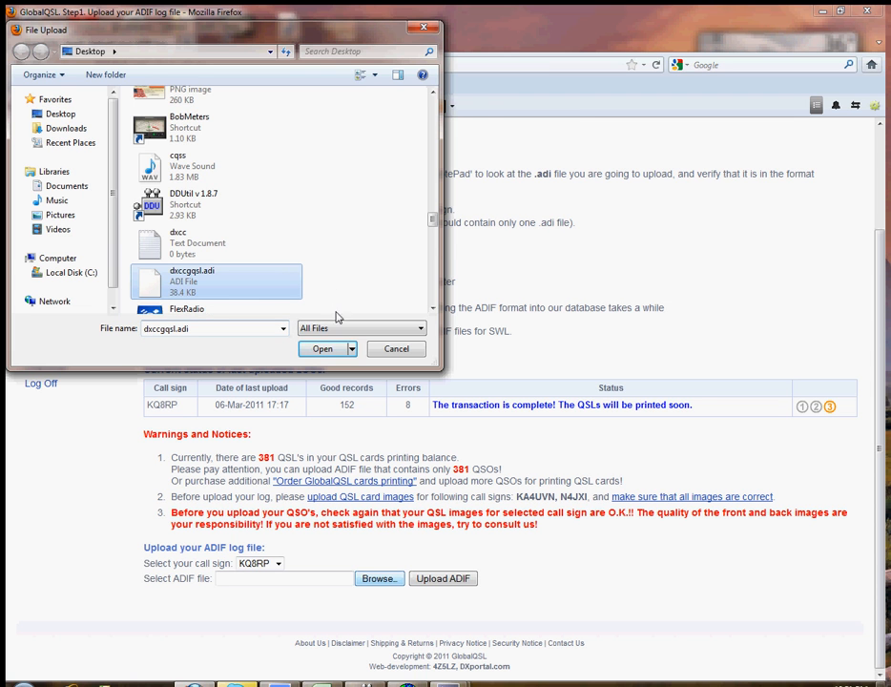
left_click(331, 352)
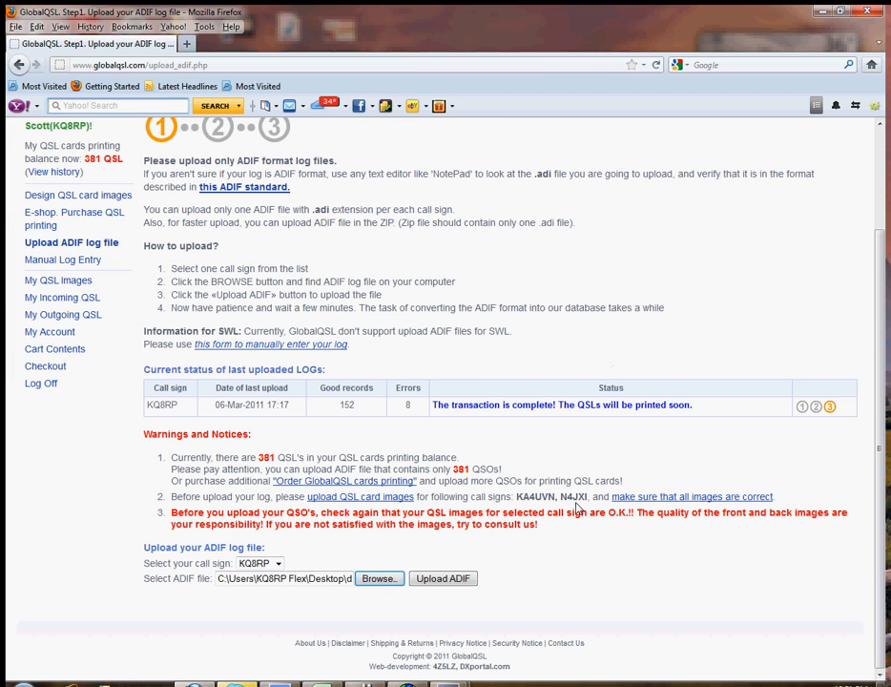
left_click(453, 581)
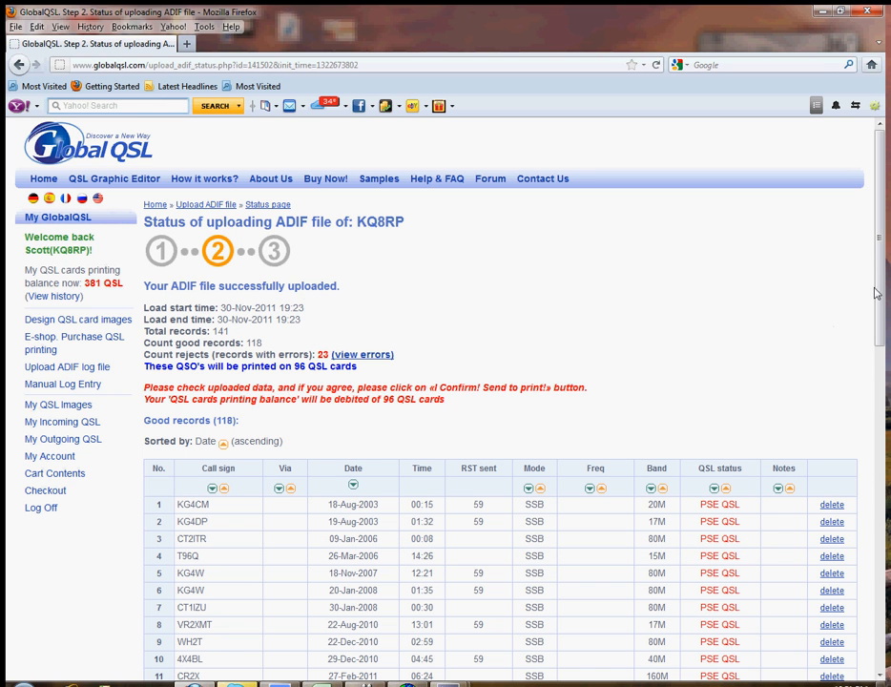
Step: Examine the upload status summary and the full list of rejected records, then return to the status page
left_click_drag(879, 294, 881, 326)
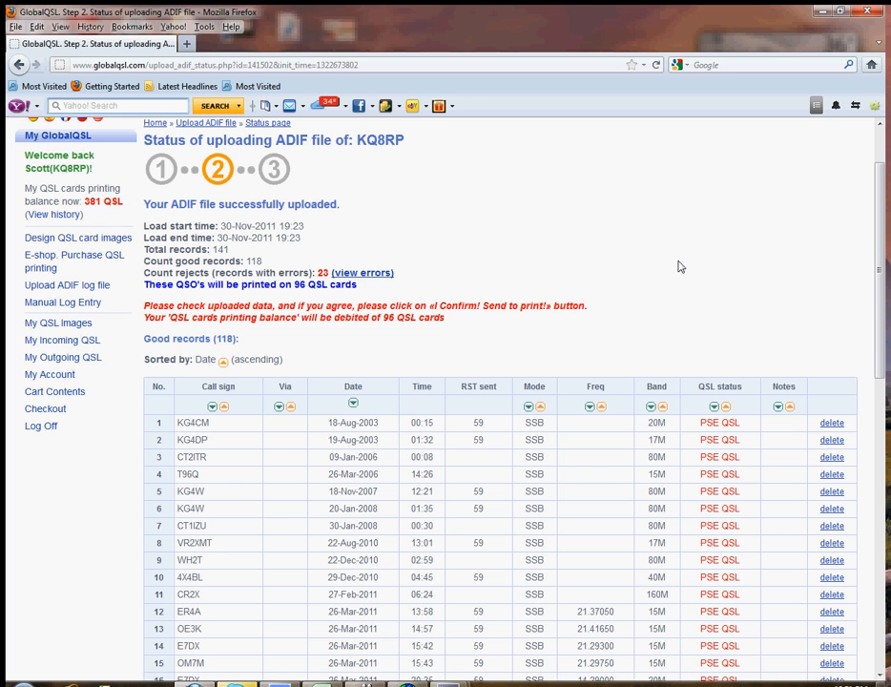
scroll(683, 263, "up", 2)
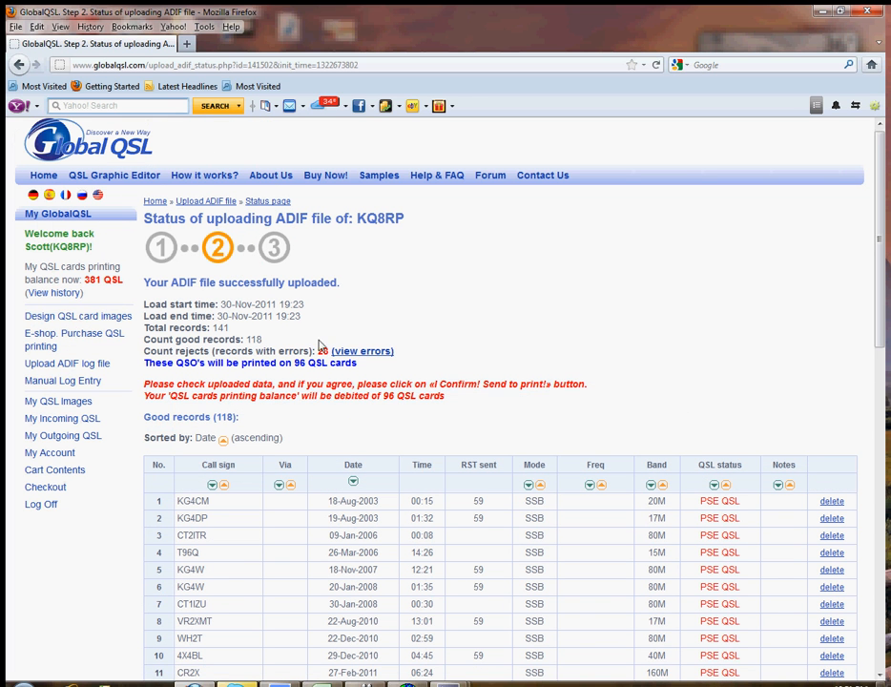
left_click(363, 358)
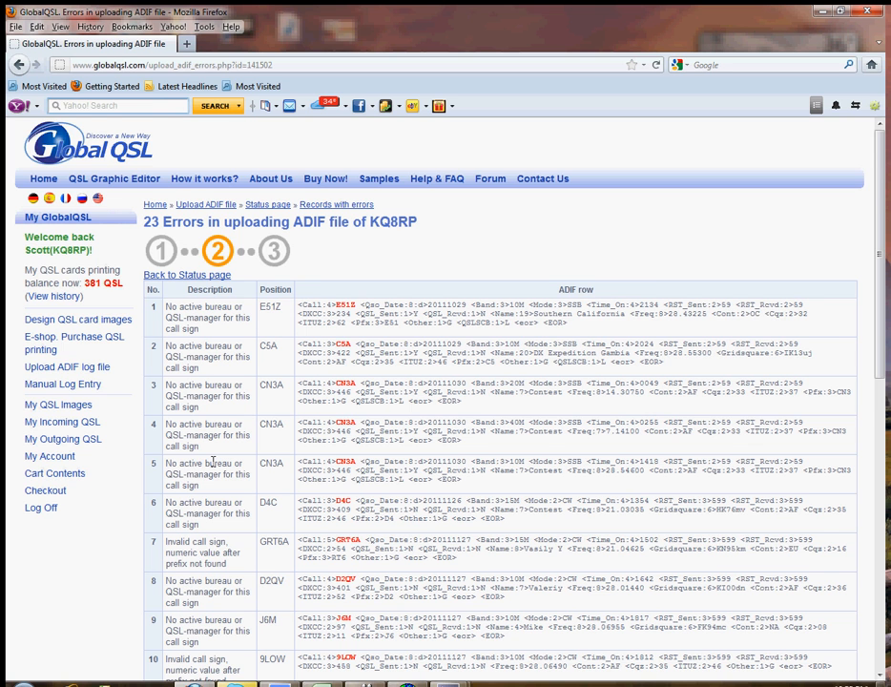
scroll(212, 462, "down", 3)
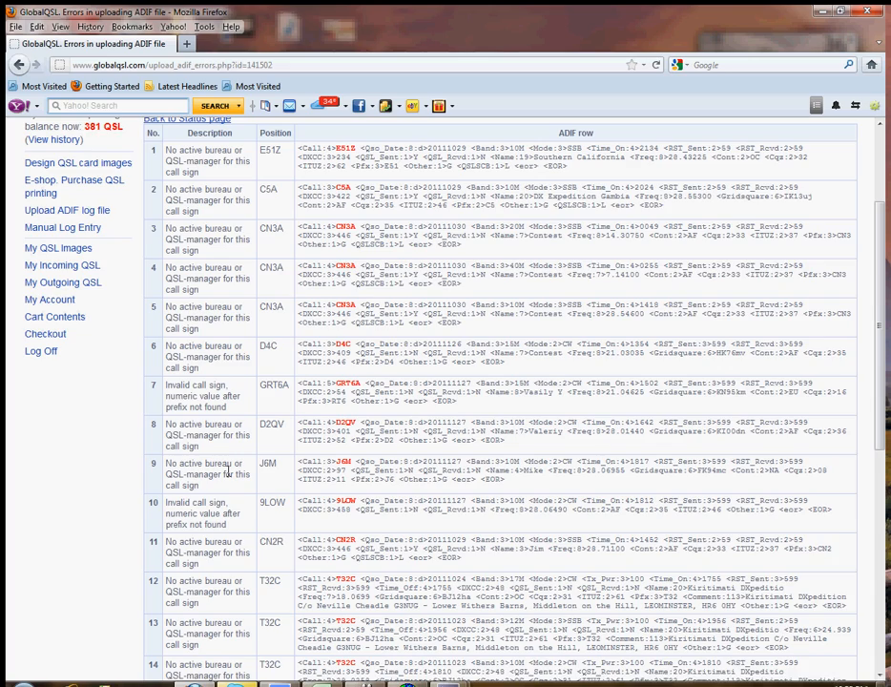
scroll(227, 469, "down", 5)
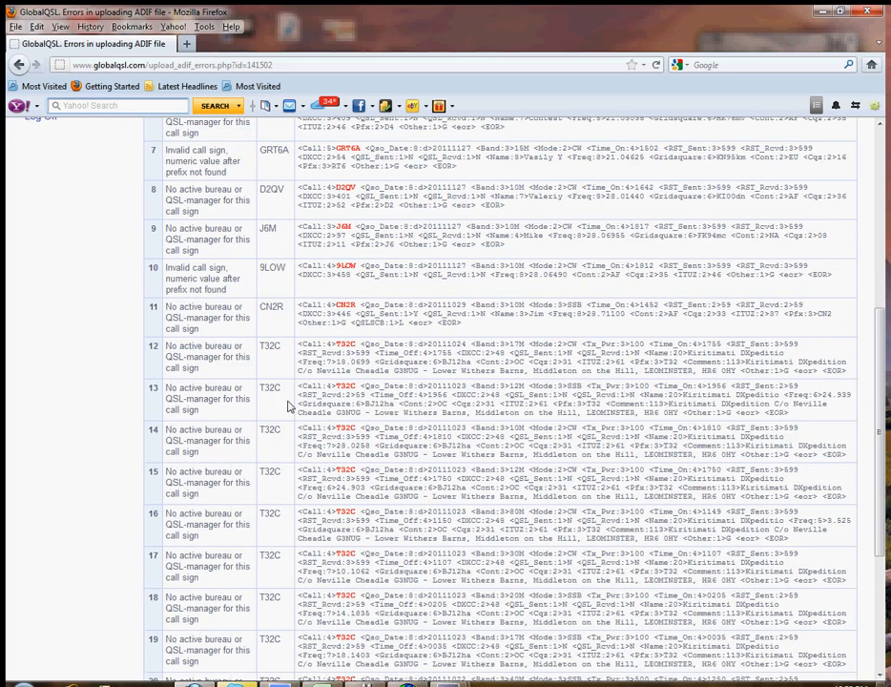
scroll(277, 540, "down", 2)
scroll(278, 537, "down", 3)
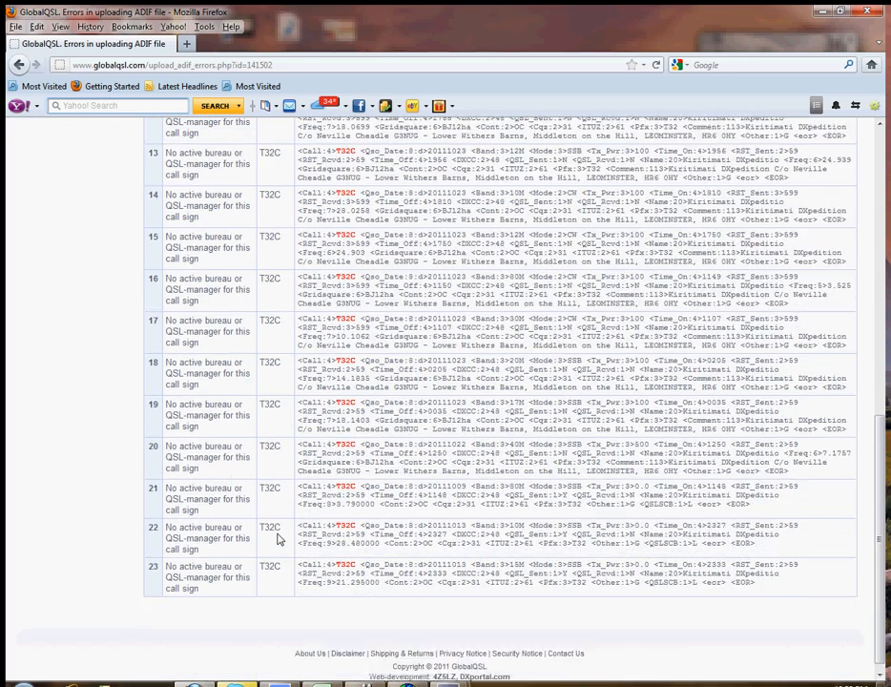
scroll(276, 534, "up", 5)
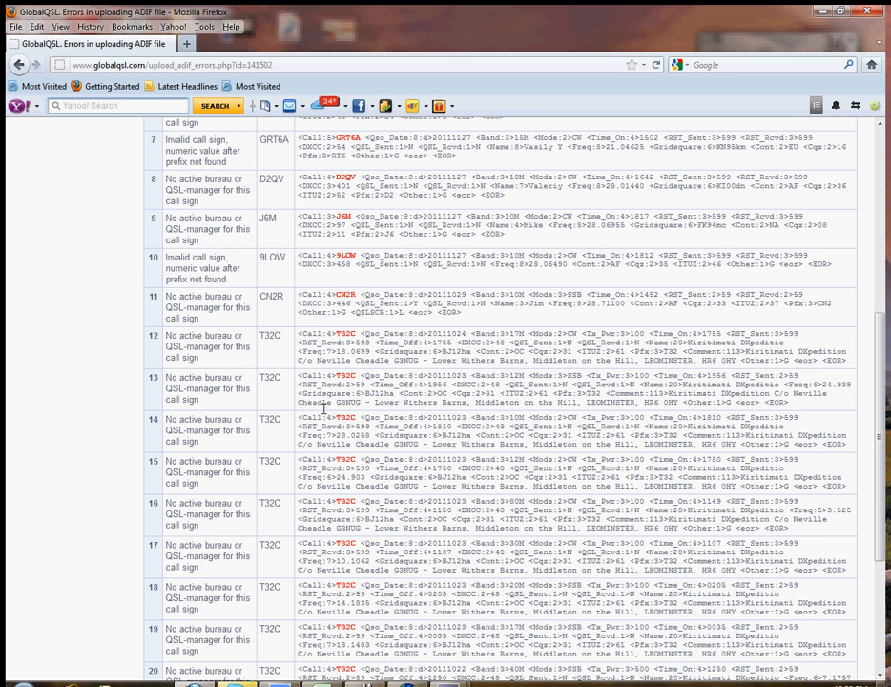
scroll(591, 427, "up", 5)
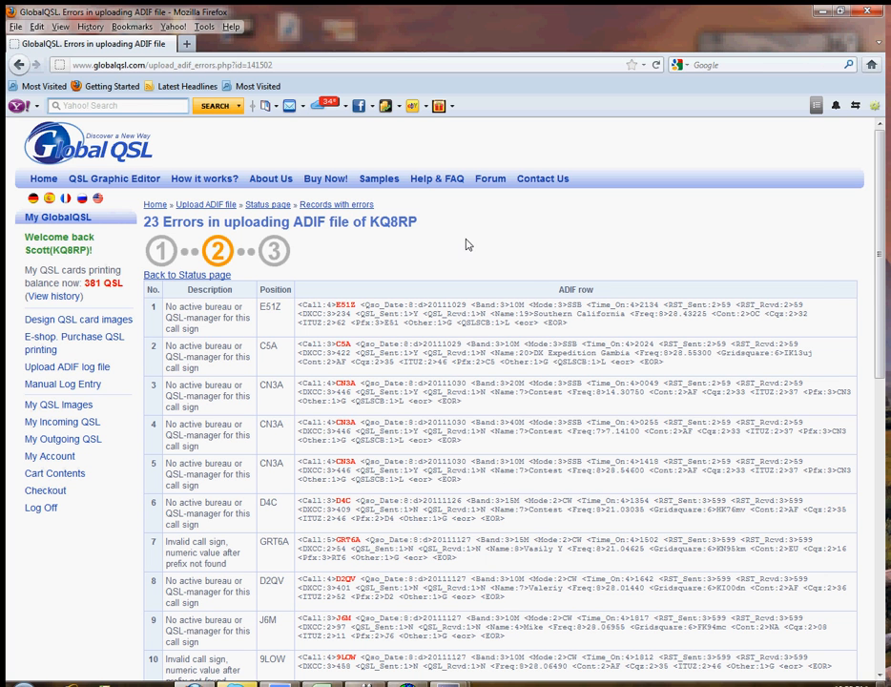
scroll(533, 304, "down", 10)
scroll(534, 299, "up", 10)
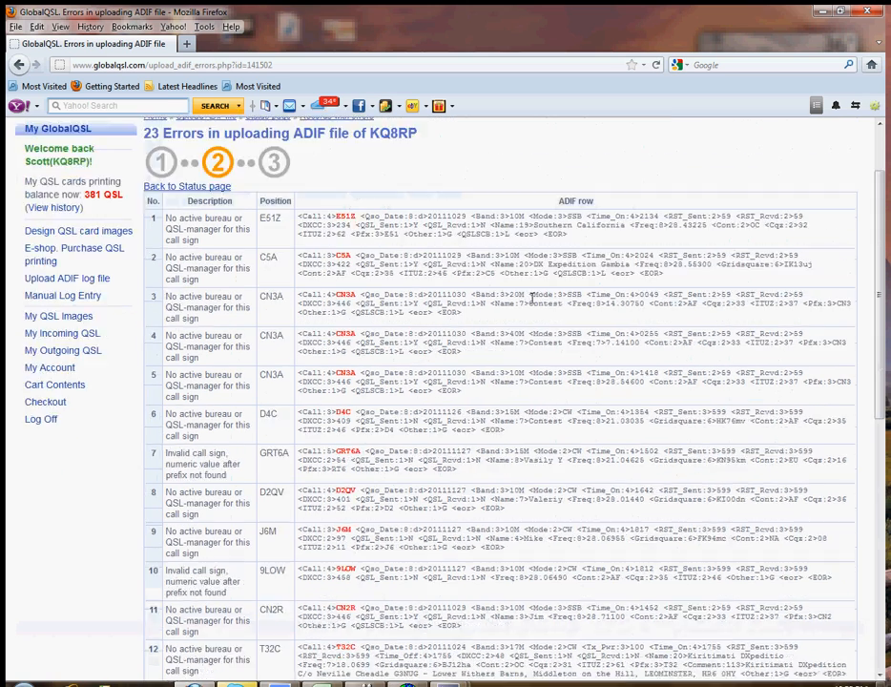
left_click(20, 65)
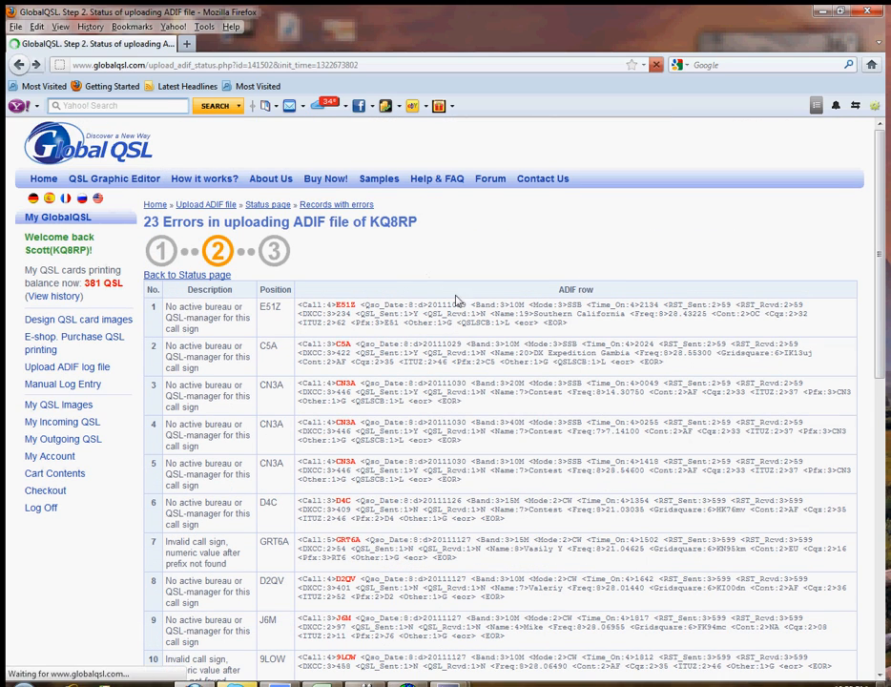
Step: Confirm the uploaded log and send it to print, leaving the option to print Notes data on the cards off
scroll(550, 324, "down", 10)
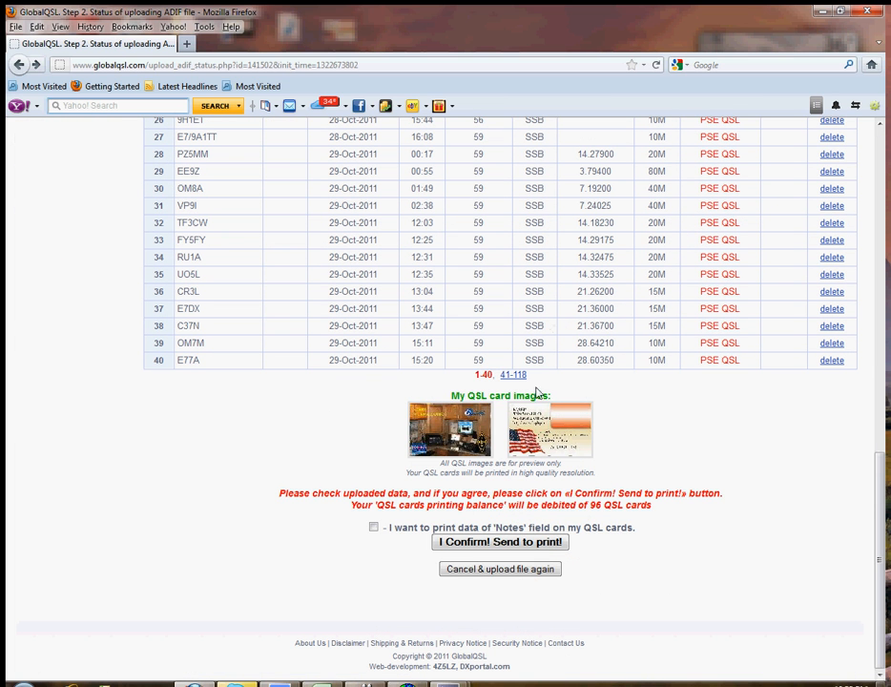
left_click(374, 527)
left_click(373, 528)
left_click(506, 538)
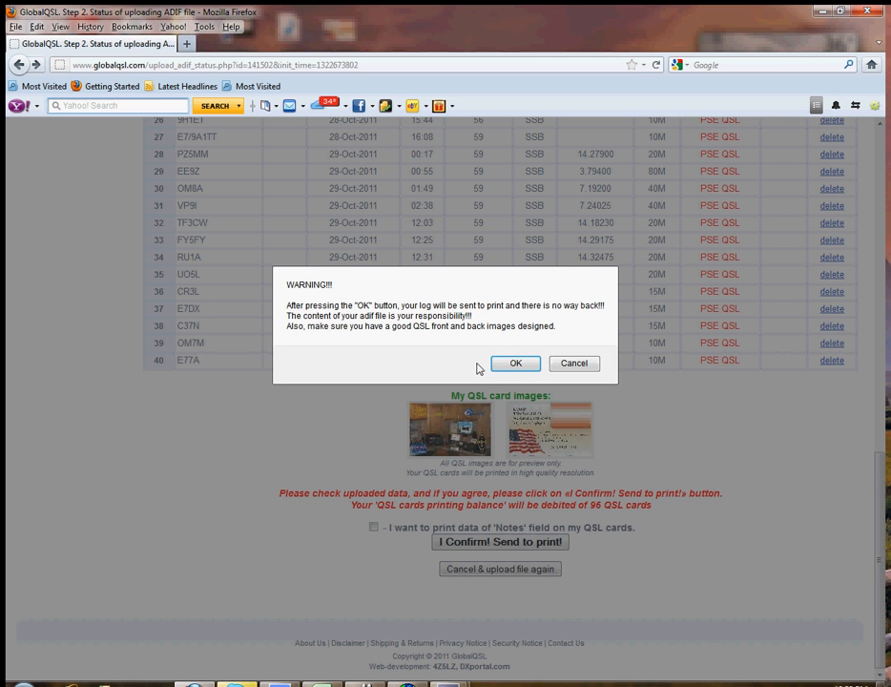
left_click(520, 363)
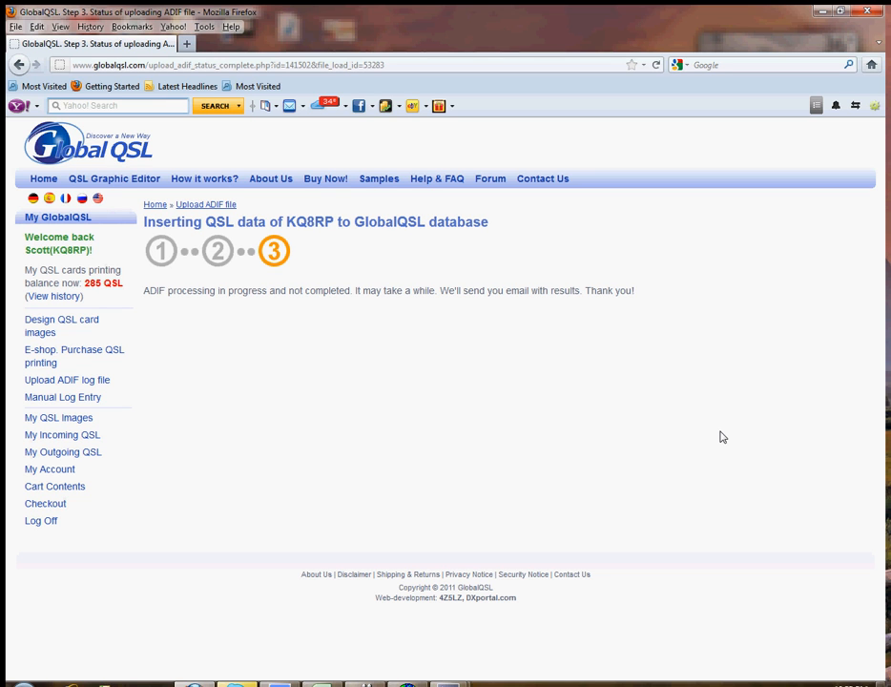
Step: Highlight the ADIF processing message and the QSL cards printing balance to check them
left_click_drag(640, 291, 151, 292)
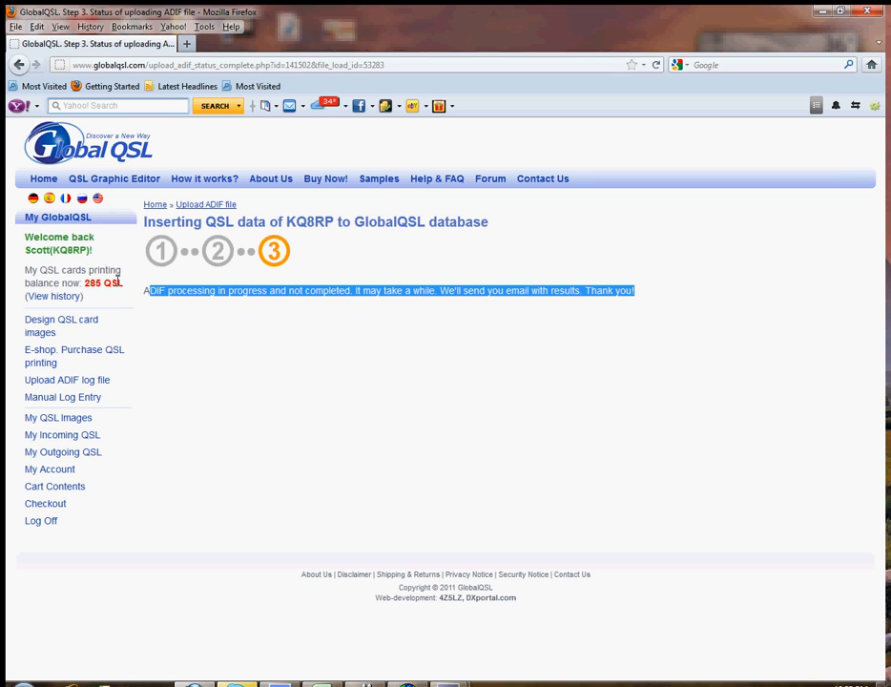
left_click_drag(125, 287, 87, 285)
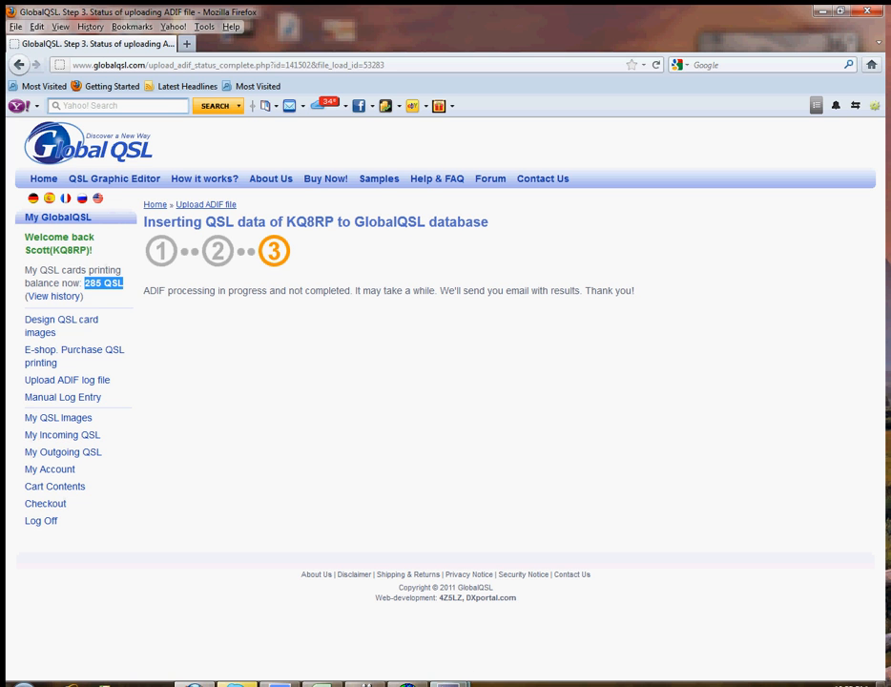
mouse_move(449, 683)
mouse_move(394, 629)
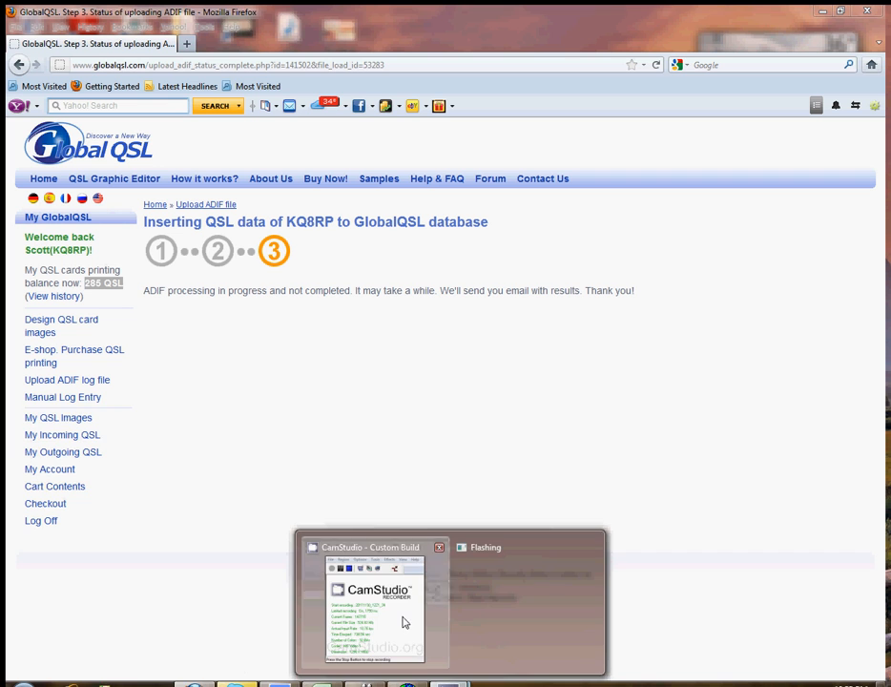
left_click(404, 622)
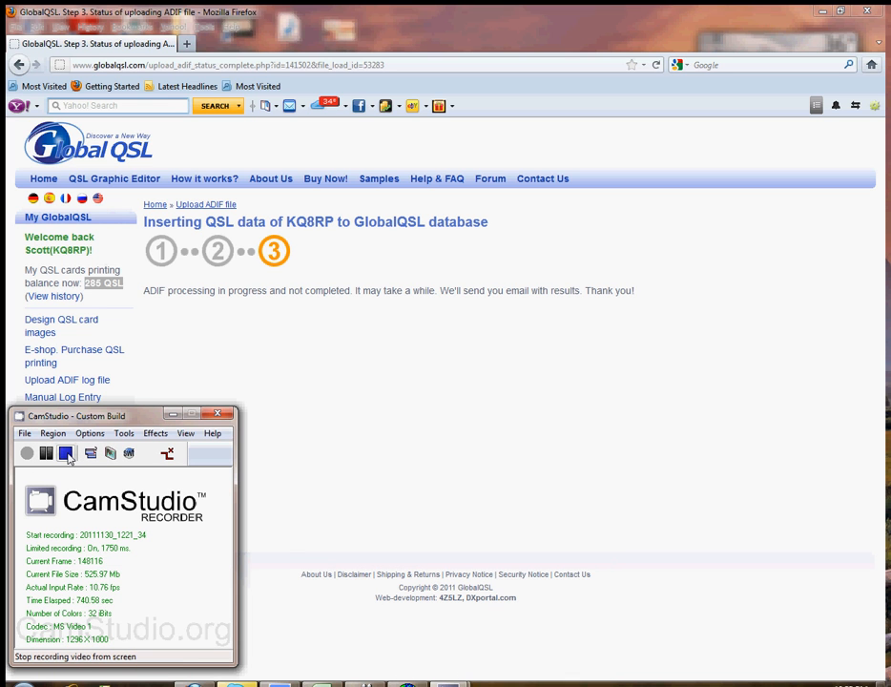